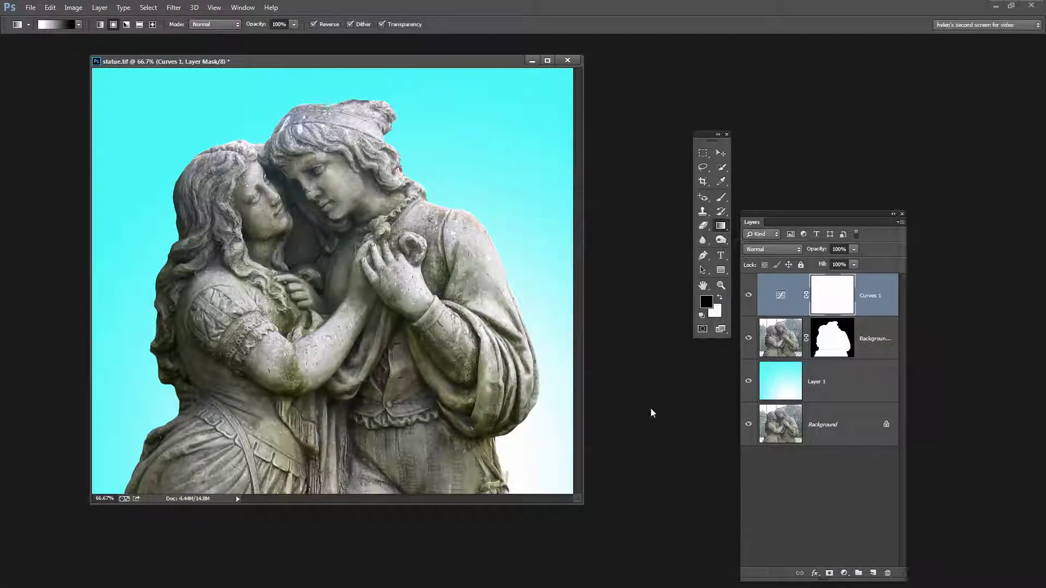
Show Curves 1, the masked statue and the cyan gradient layers, leaving Background hidden
drag(748, 295, 746, 388)
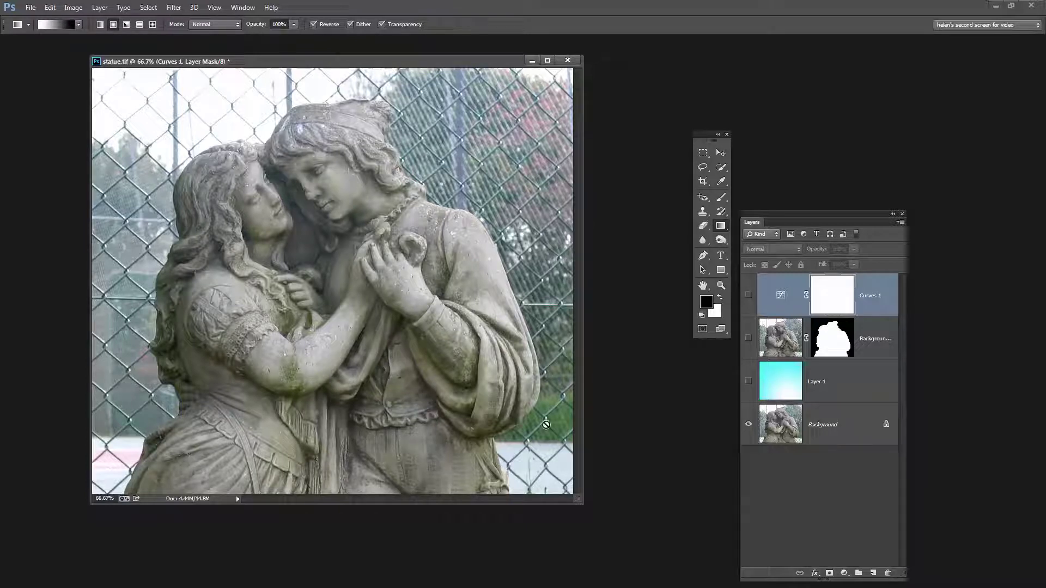
click(748, 339)
click(748, 424)
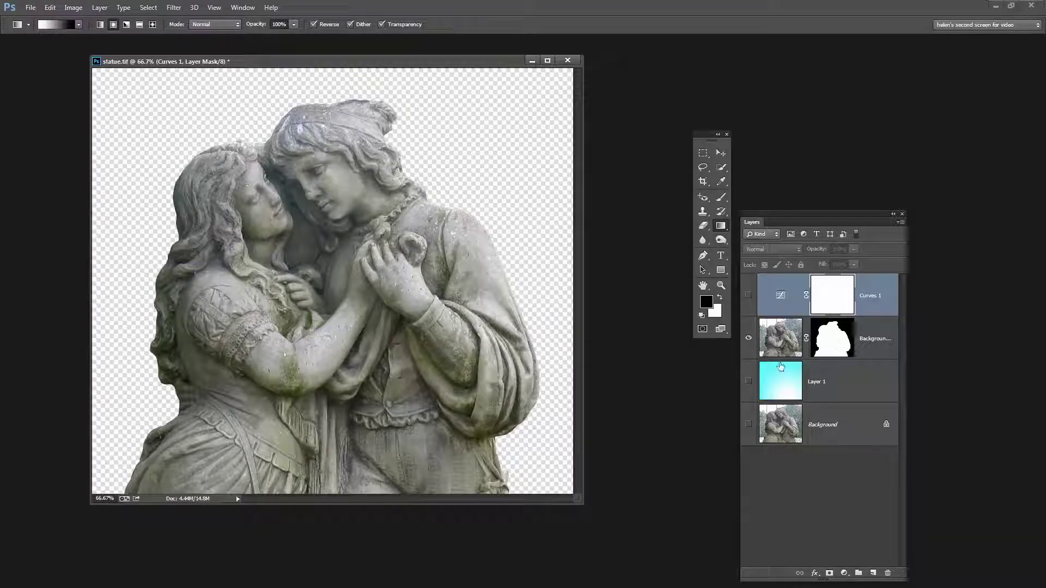
click(748, 381)
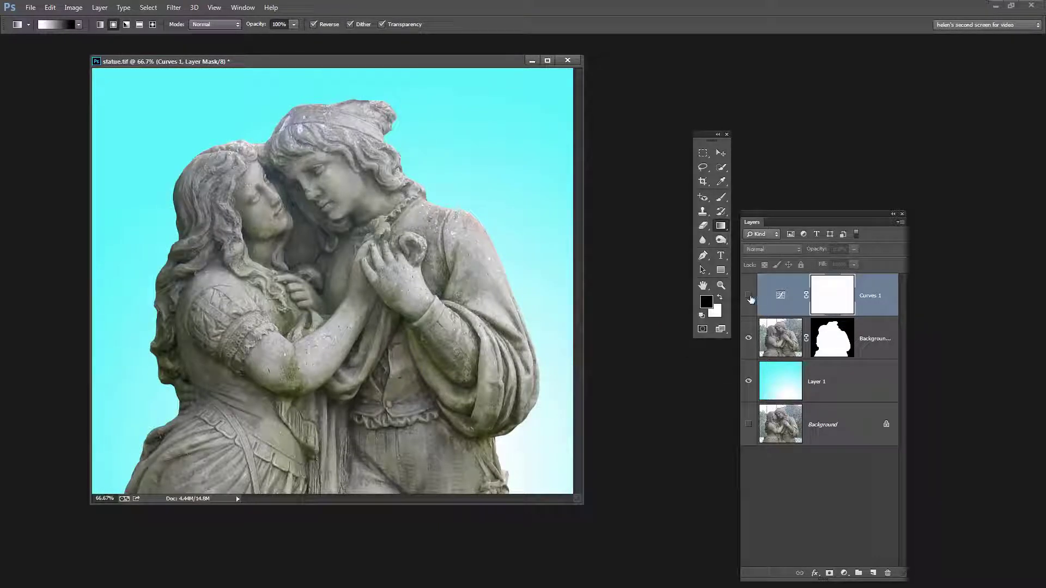
click(748, 296)
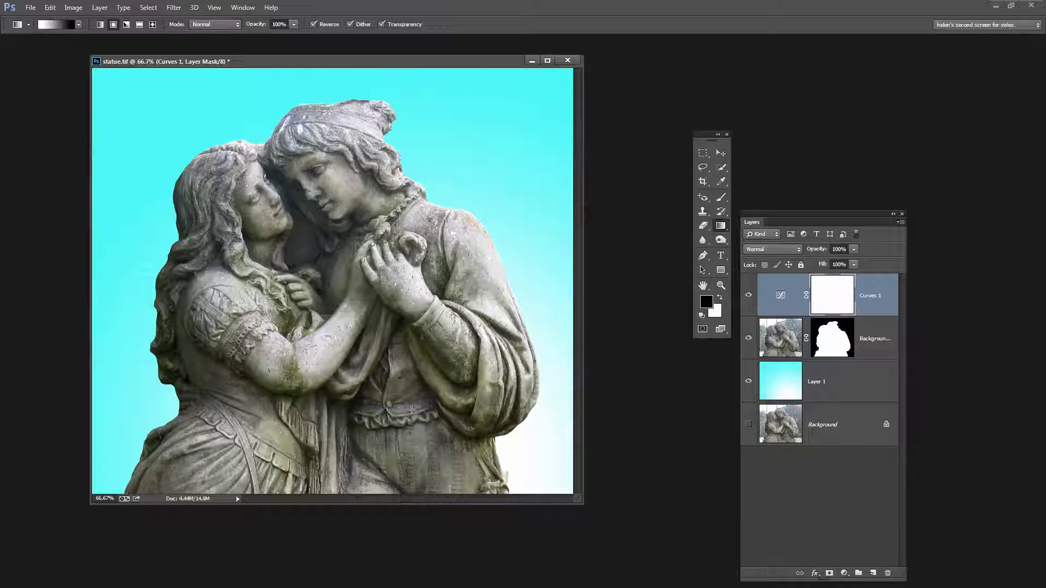
click(723, 167)
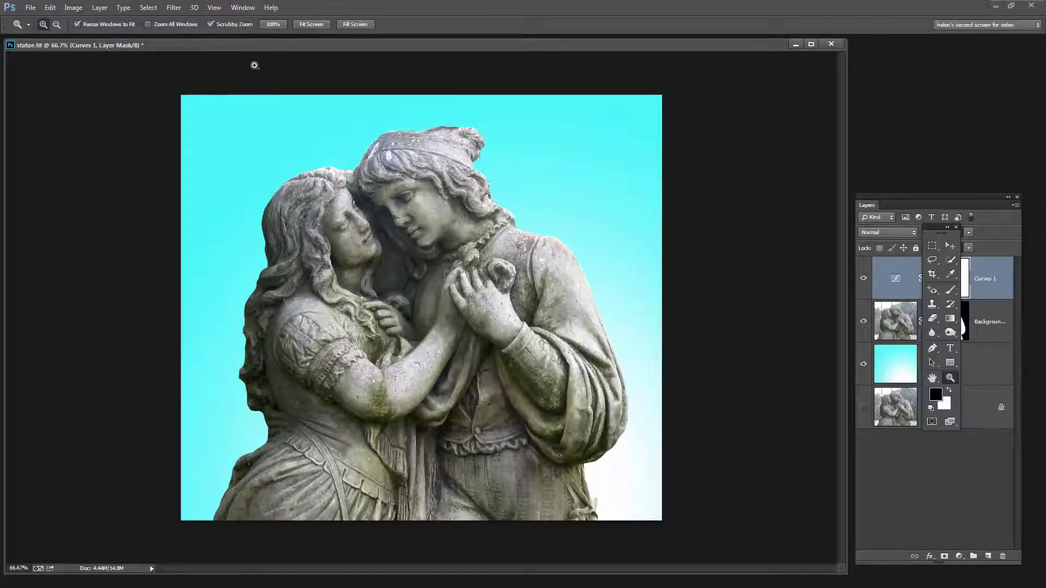
Bring statue copy to the front, minimize statue.tif and select the Quick Selection tool
click(243, 7)
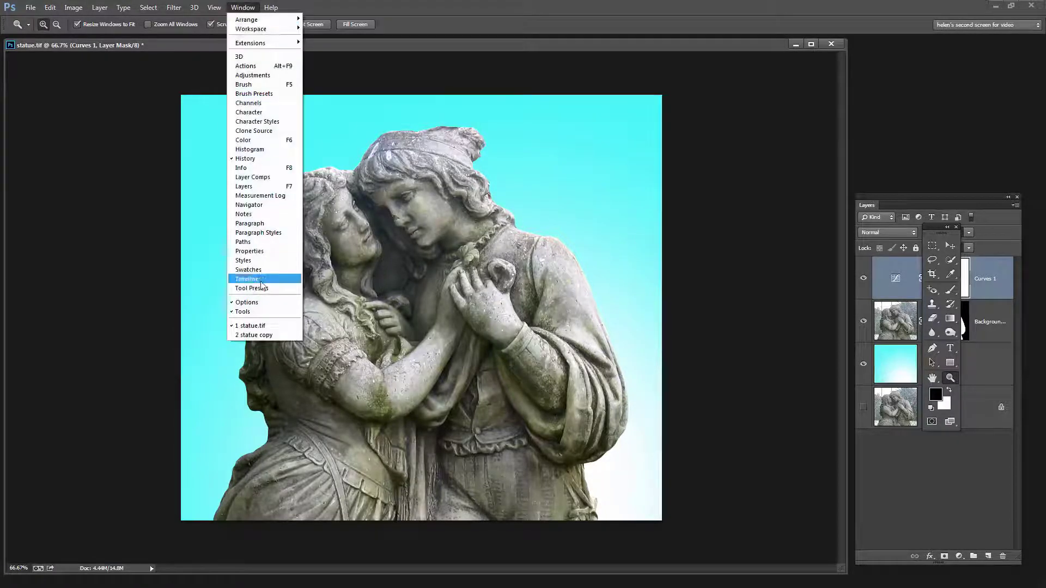
click(260, 336)
drag(258, 44, 418, 80)
click(795, 48)
click(795, 47)
drag(933, 226, 723, 218)
click(737, 249)
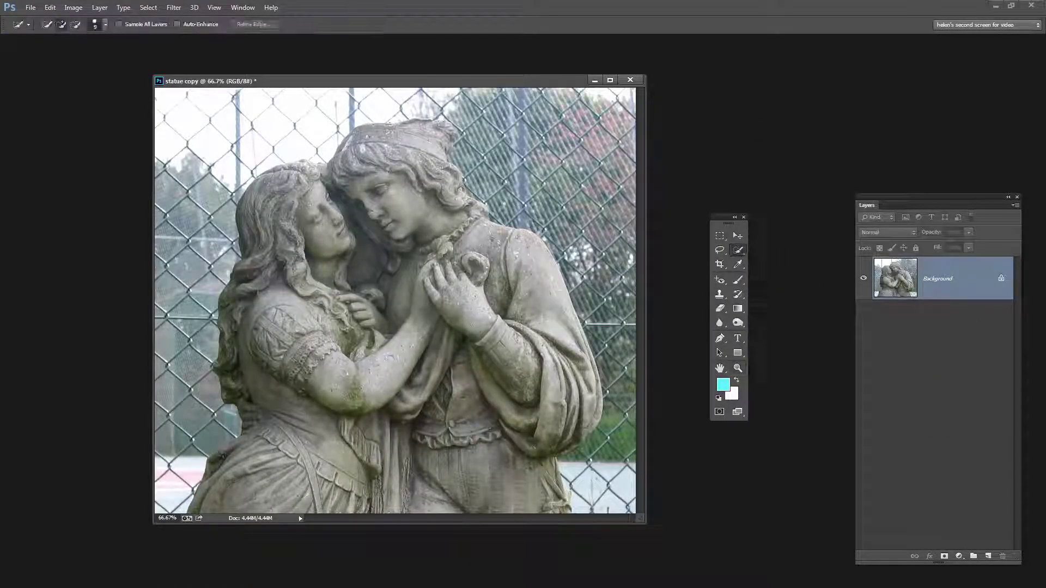
drag(483, 318, 490, 315)
Set the selection brush size to 65 px in the brush picker
click(103, 22)
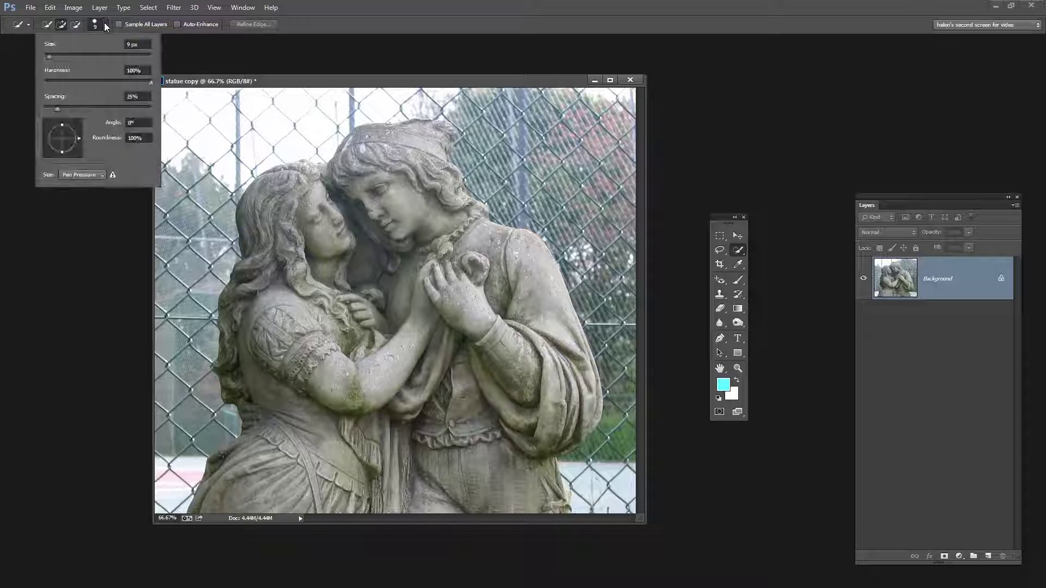
drag(50, 56, 75, 61)
click(151, 83)
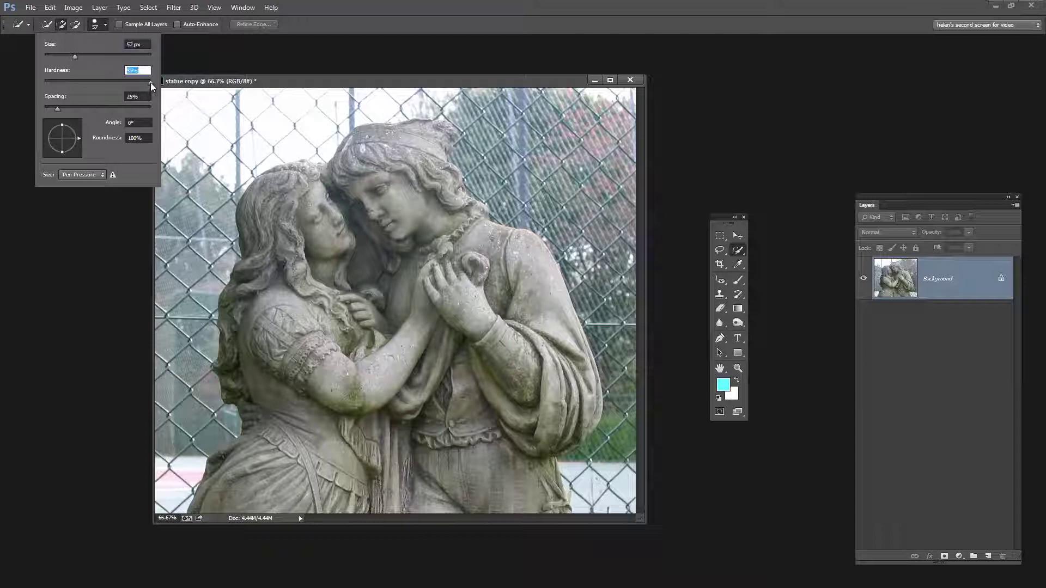
click(76, 57)
drag(77, 57, 78, 57)
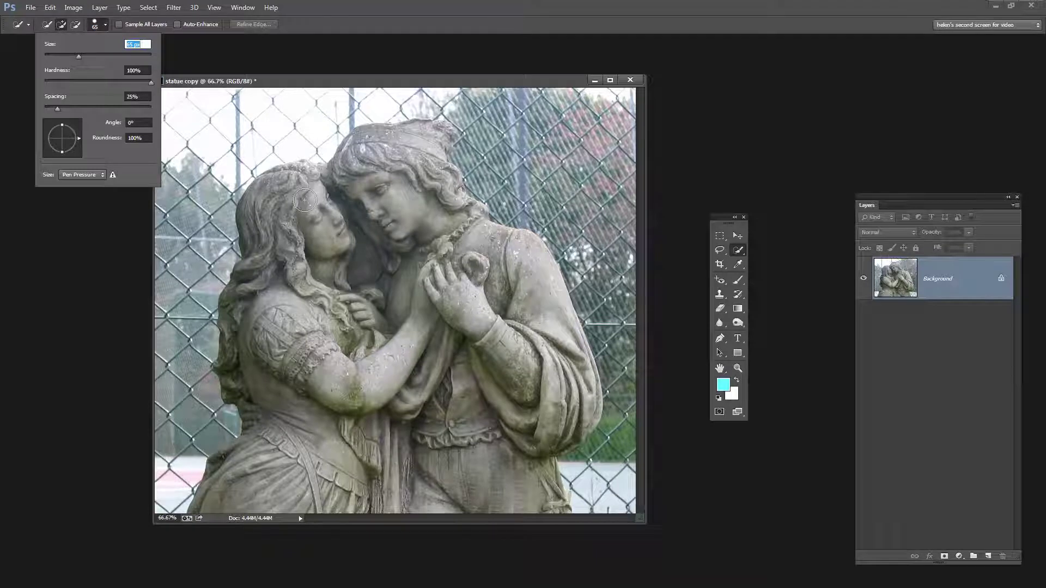
click(366, 87)
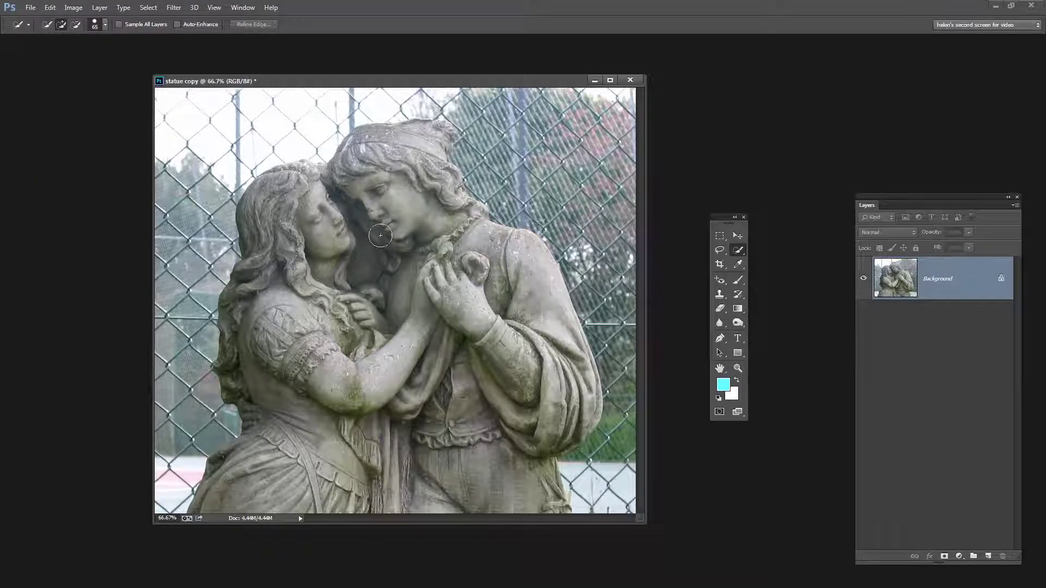
Brush over the girl's hair and shoulder, then the boy's head, to select both figures
mouse_move(298, 279)
mouse_down()
mouse_move(297, 245)
mouse_move(289, 261)
mouse_move(305, 286)
mouse_move(311, 419)
mouse_move(302, 471)
mouse_move(306, 453)
mouse_move(294, 461)
mouse_move(300, 470)
mouse_move(307, 357)
mouse_up()
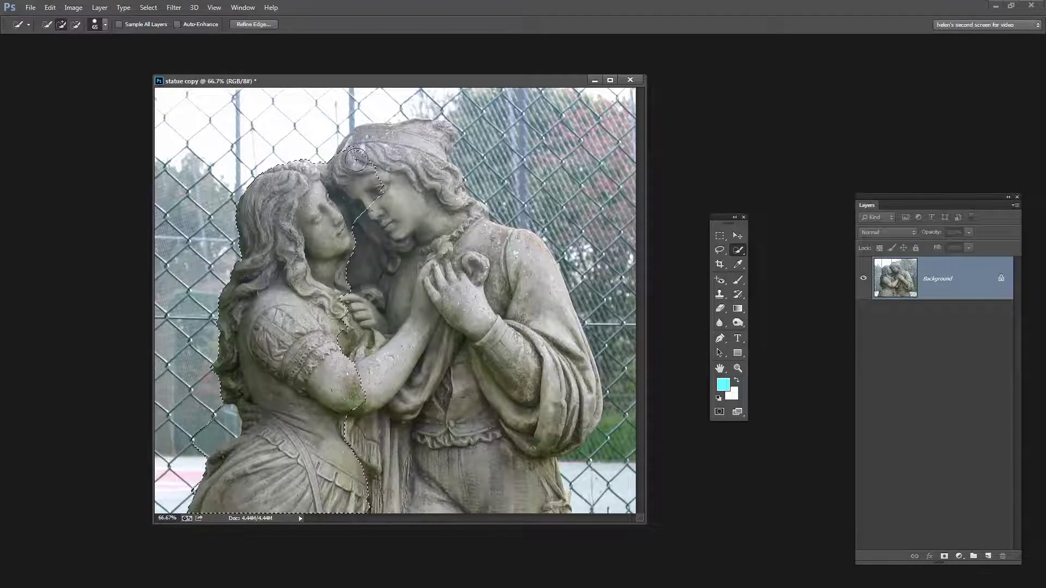
mouse_move(357, 158)
mouse_down()
mouse_move(411, 149)
mouse_move(433, 218)
mouse_move(451, 229)
mouse_move(463, 223)
mouse_move(456, 252)
mouse_move(449, 232)
mouse_move(532, 288)
mouse_move(533, 371)
mouse_move(476, 341)
mouse_move(480, 310)
mouse_move(521, 385)
mouse_move(497, 421)
mouse_move(489, 463)
mouse_up()
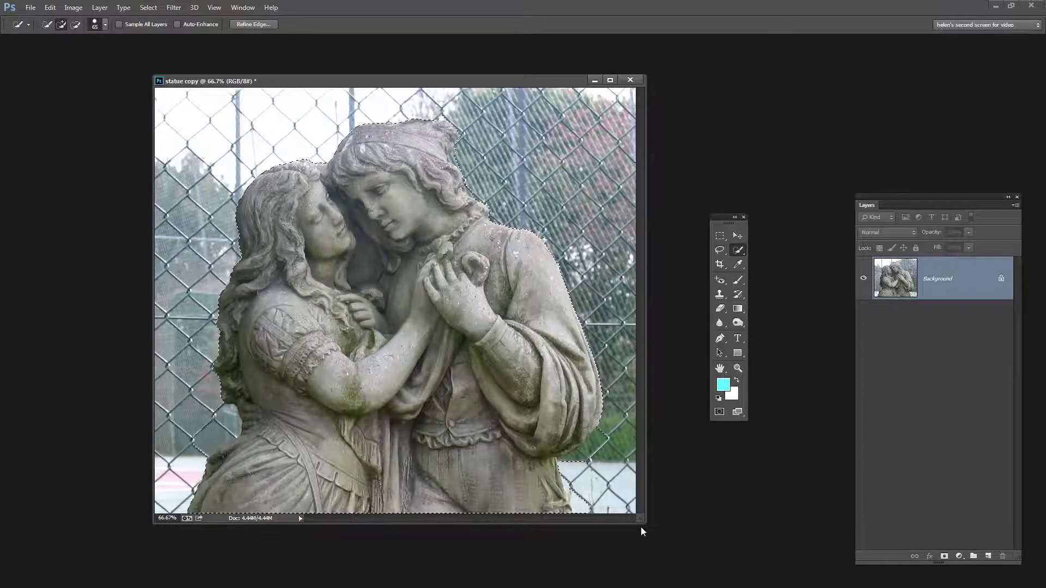
Enlarge the window and zoom into the boy's lower sleeve where the selection meets the fence
mouse_move(640, 527)
mouse_down()
mouse_move(660, 566)
mouse_move(683, 566)
mouse_up()
key(z)
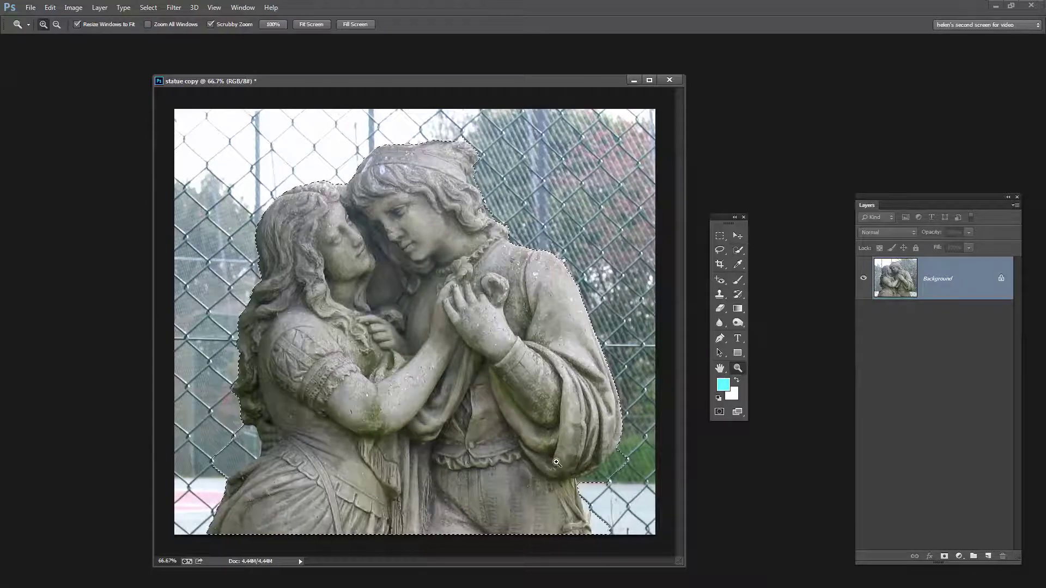
drag(556, 462, 597, 479)
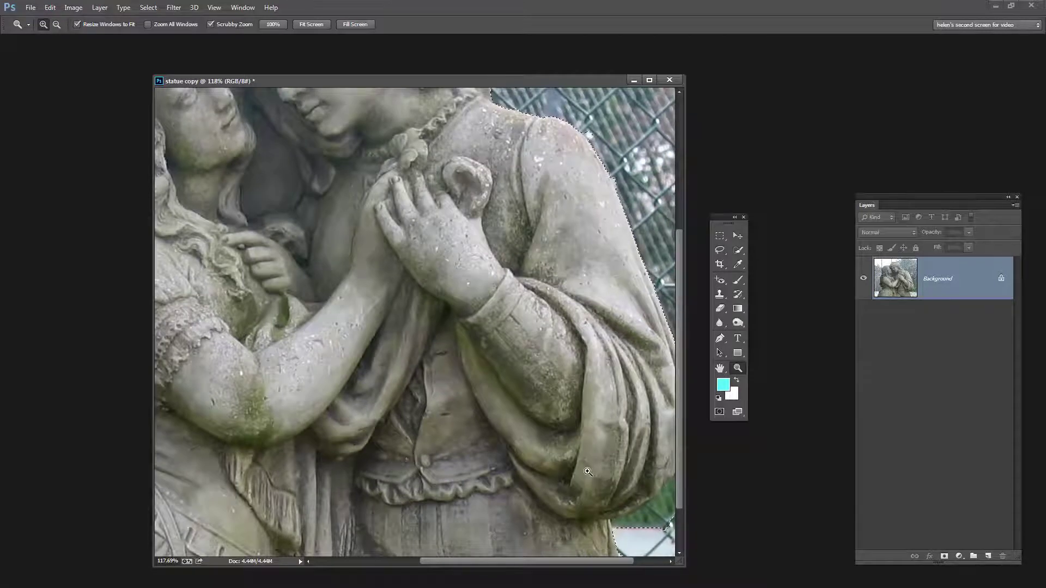
drag(588, 472, 441, 381)
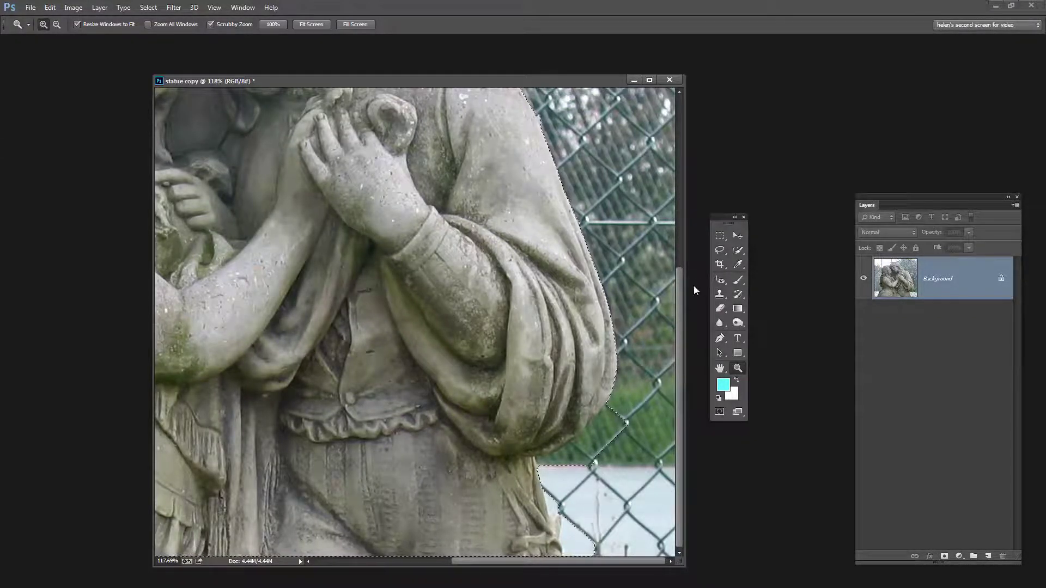
drag(738, 250, 773, 250)
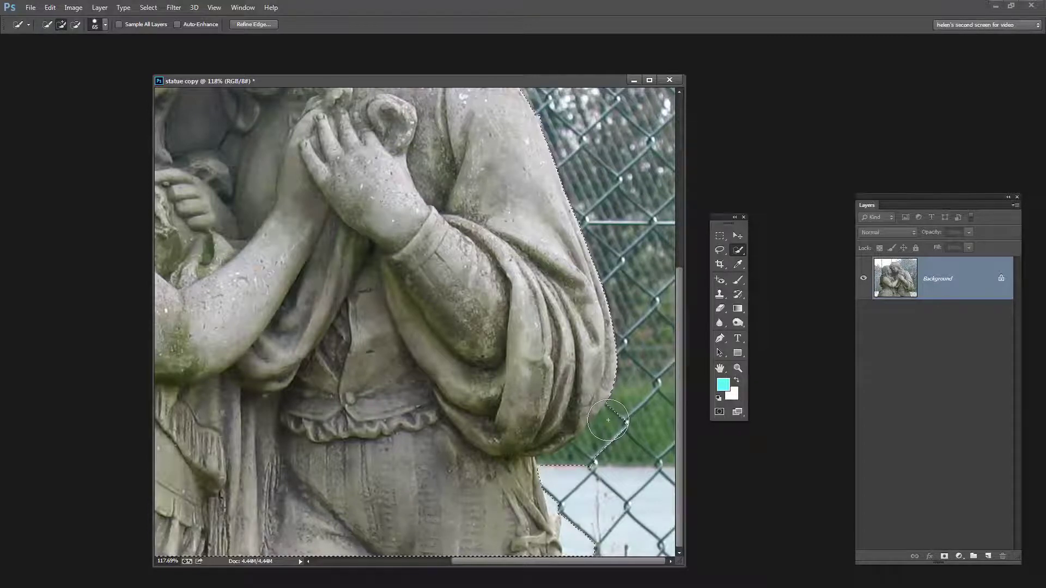
key(alt)
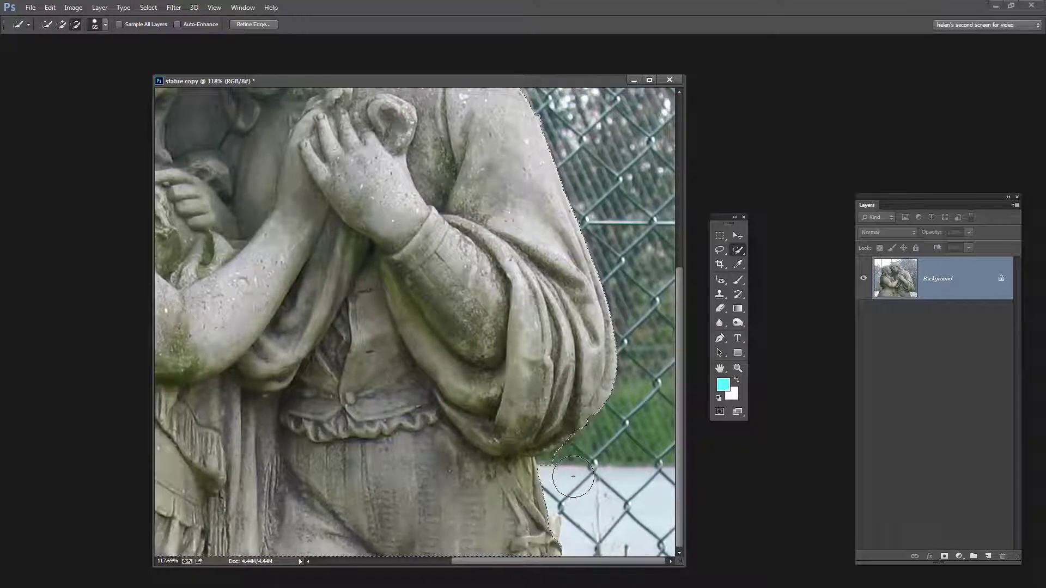
Shrink the brush and subtract the fence along the boy's lower sleeve and robe
key(bracketleft)
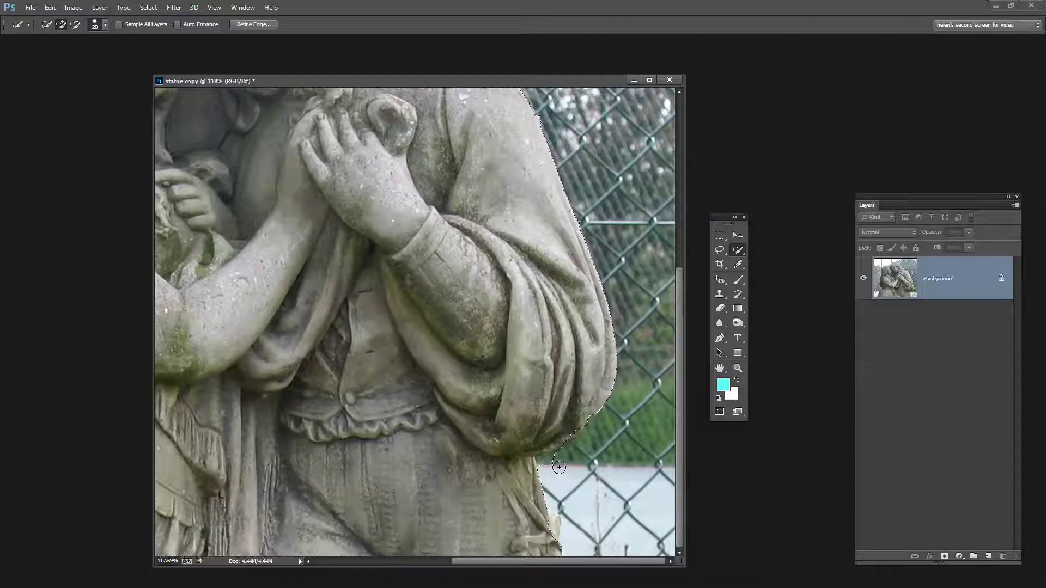
key(alt)
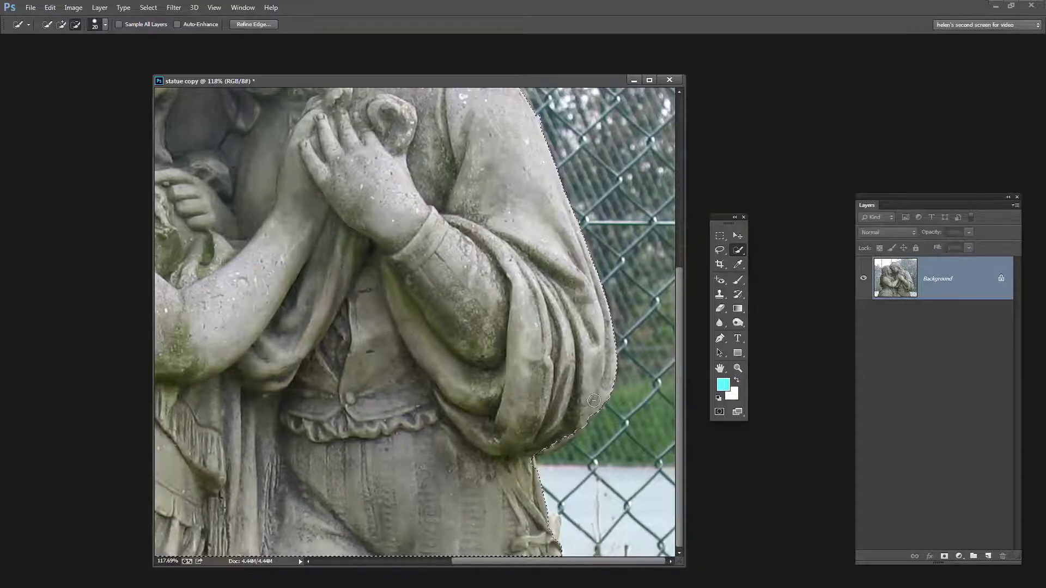
key(alt)
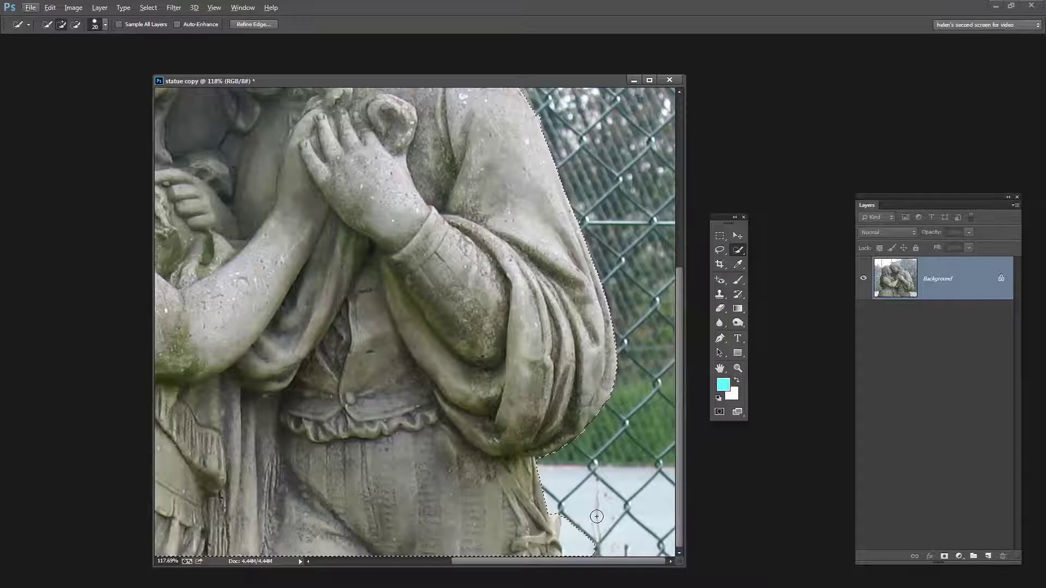
key(alt)
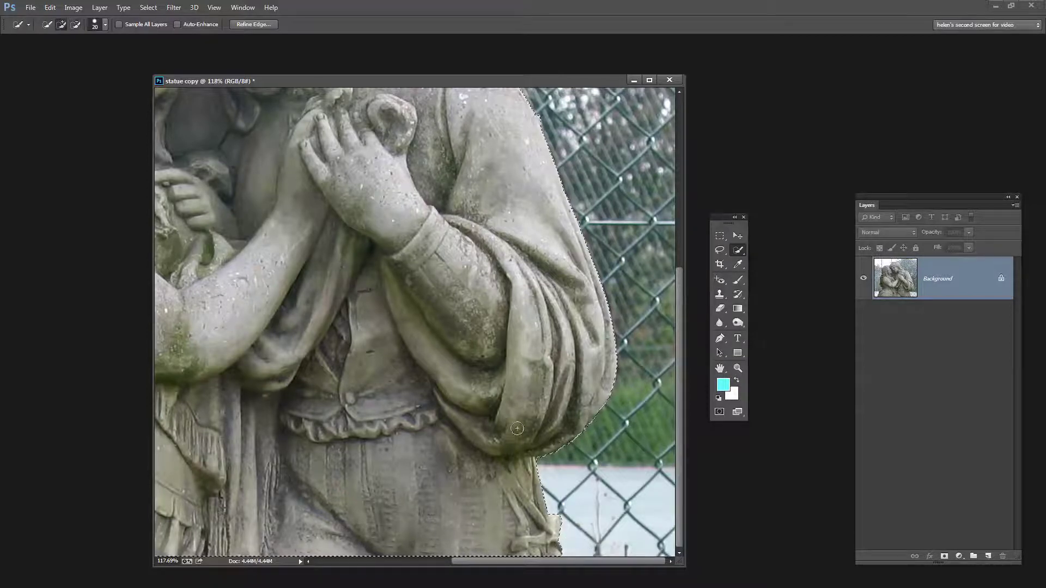
Subtract the fence beside the boy's shoulder and upper arm from the selection
drag(519, 141, 562, 305)
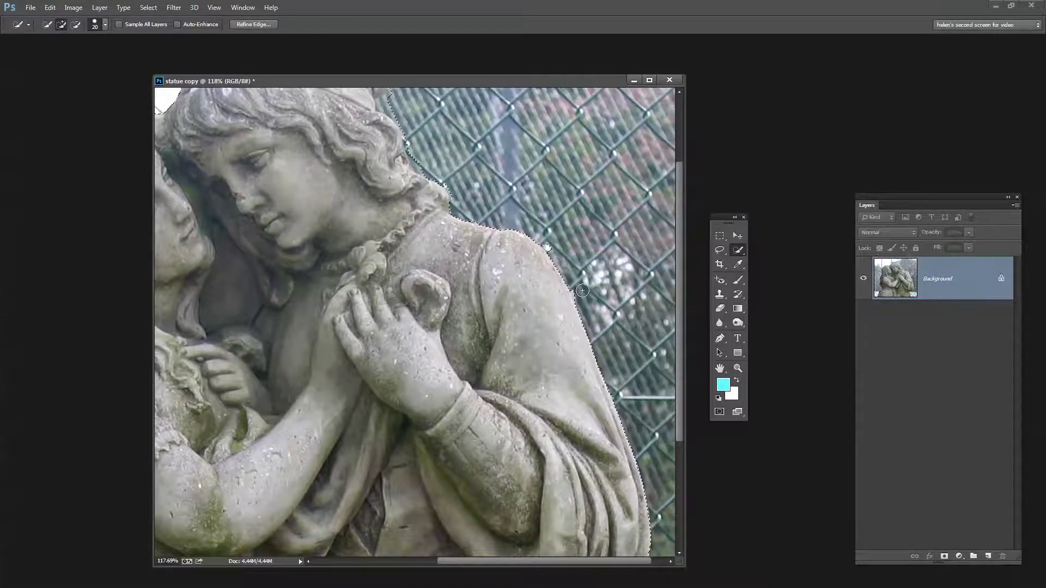
key(alt)
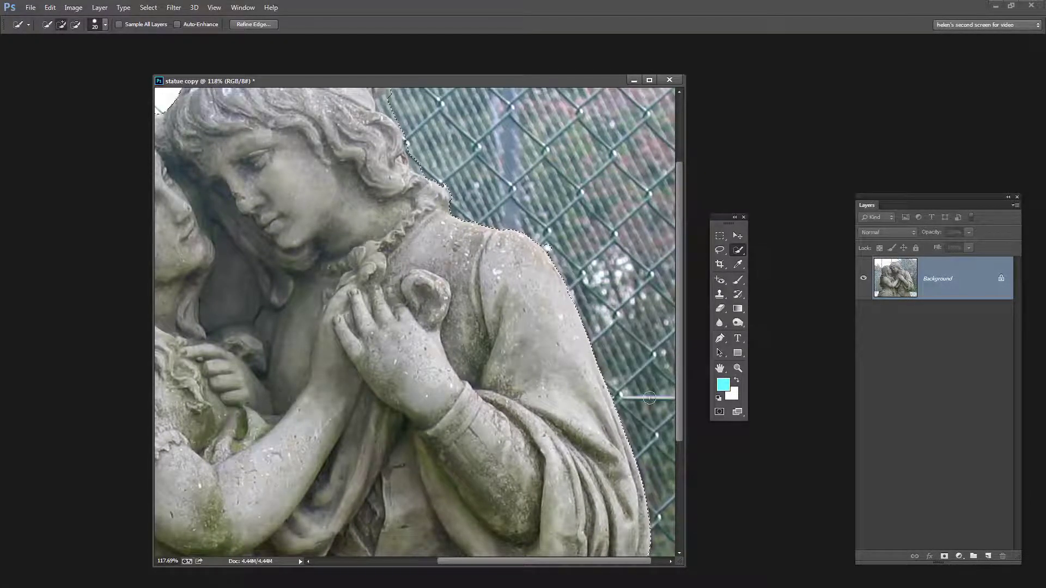
key(alt)
key(alt)
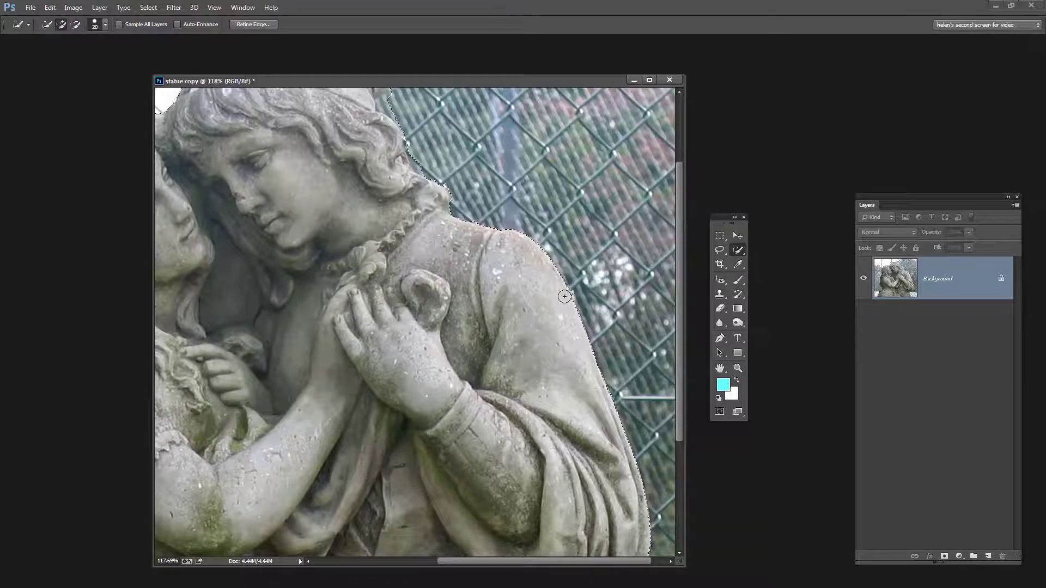
key(alt)
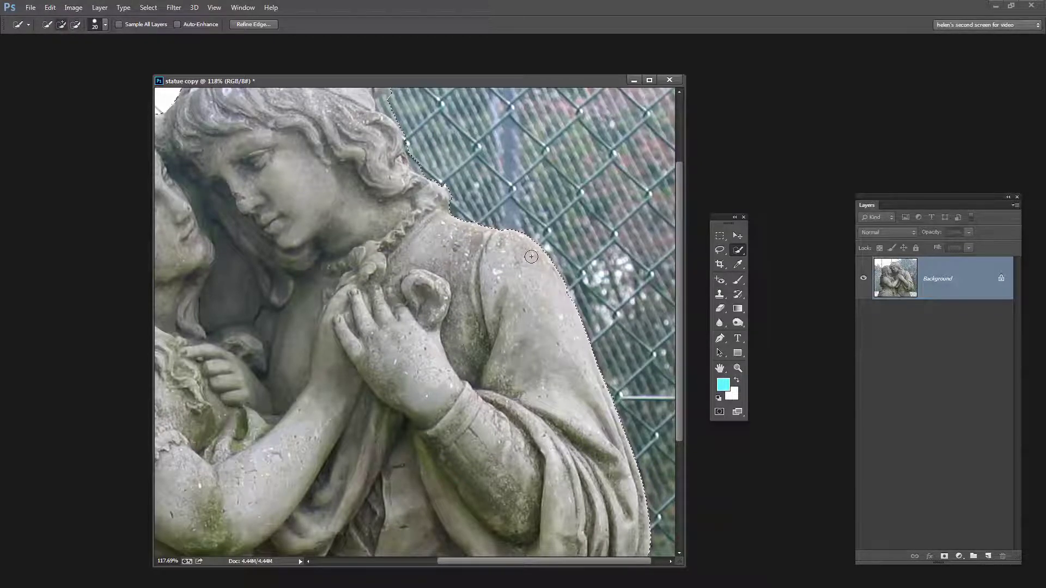
key(alt)
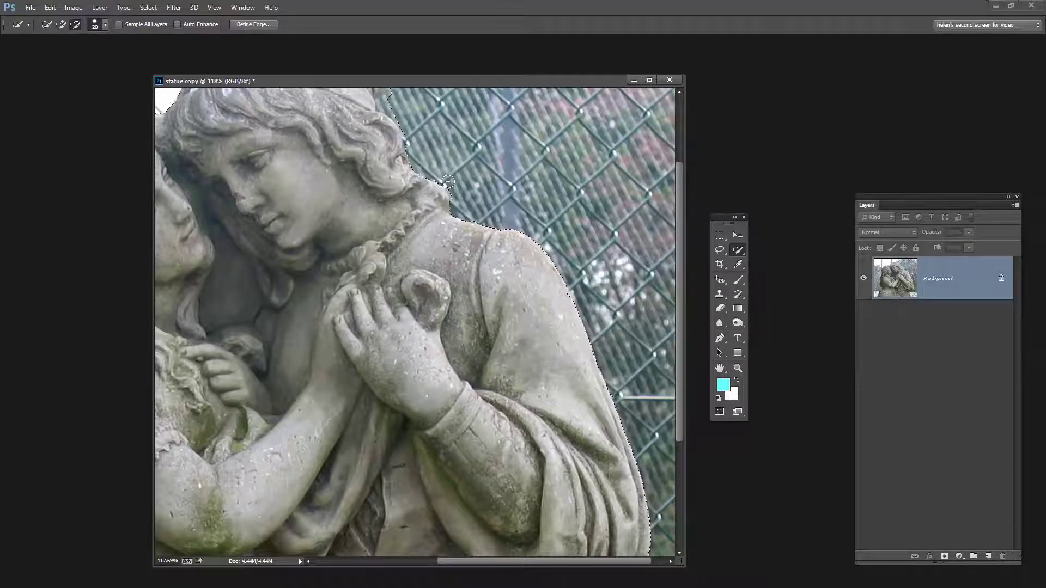
mouse_move(371, 172)
mouse_down()
mouse_move(414, 220)
mouse_move(465, 322)
mouse_up()
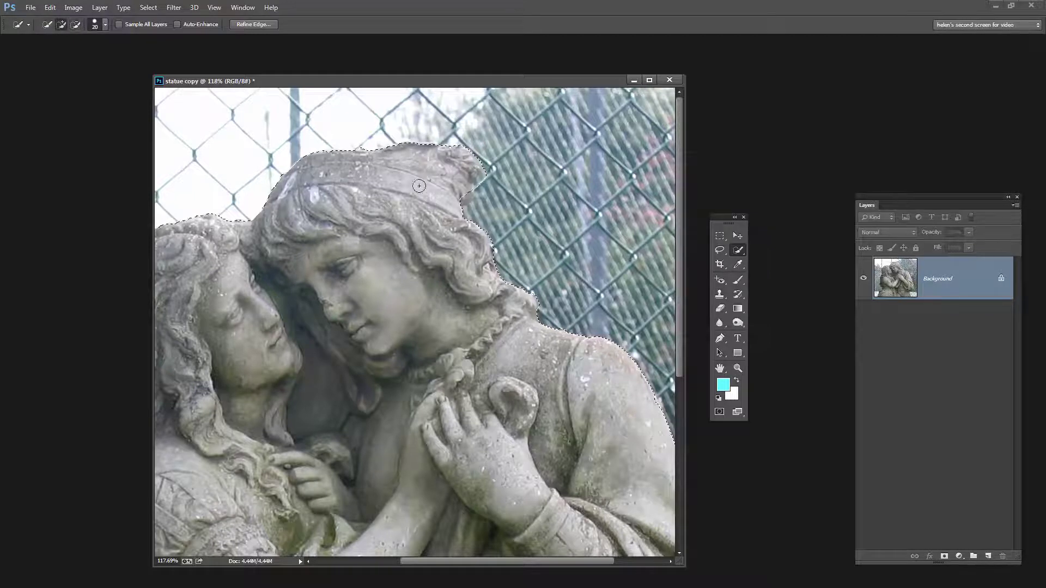
Subtract the fence near the pole and above the left girl's head from the selection
key(alt)
key(space)
drag(292, 239, 477, 270)
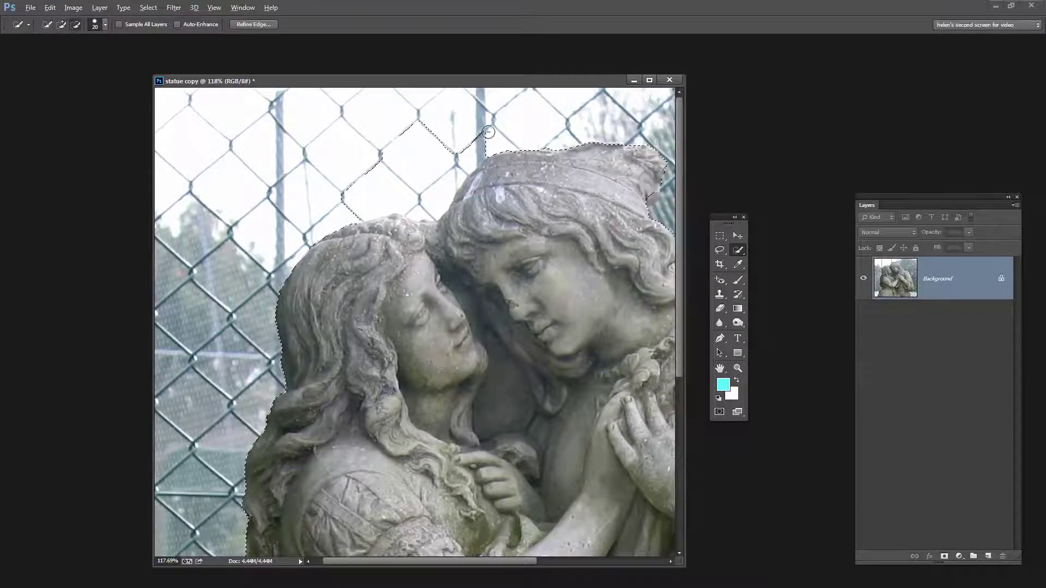
alt+click(472, 148)
drag(440, 175, 470, 152)
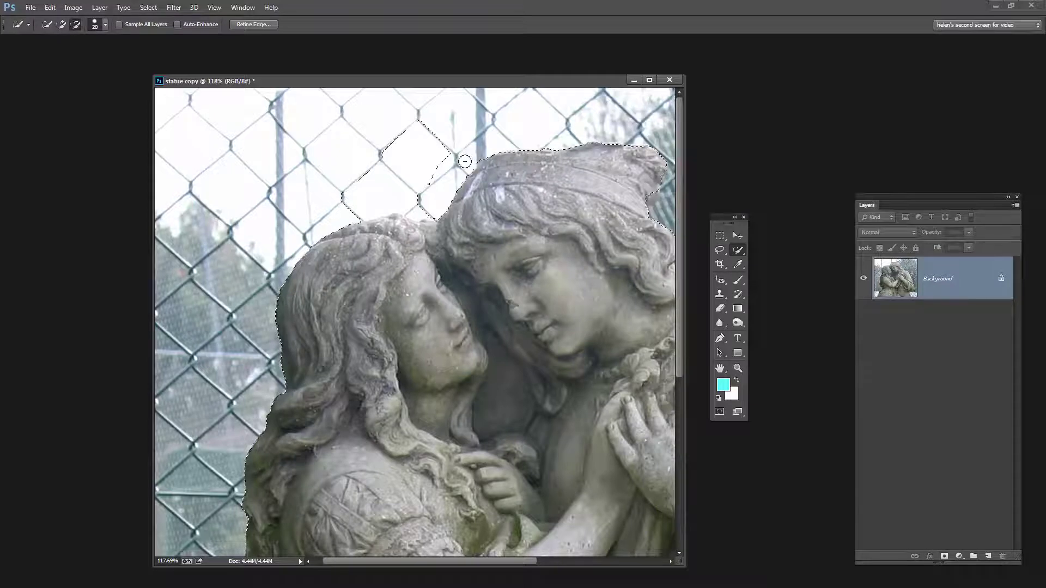
mouse_move(467, 157)
mouse_down()
mouse_move(429, 146)
mouse_move(361, 165)
mouse_up()
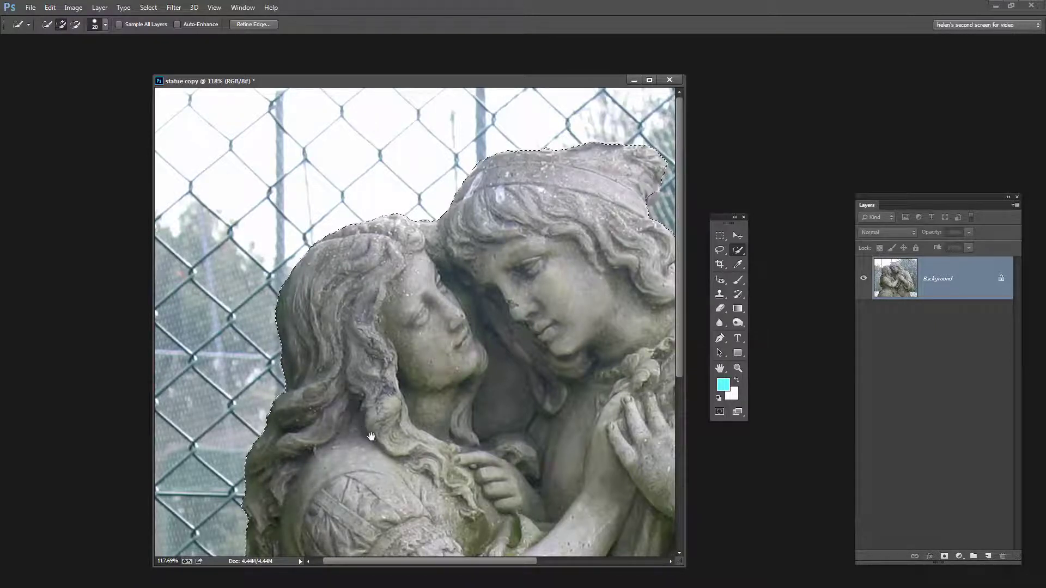
Remove the fence patches beside and below the left girl's shoulder, zooming in to check
drag(362, 431, 361, 270)
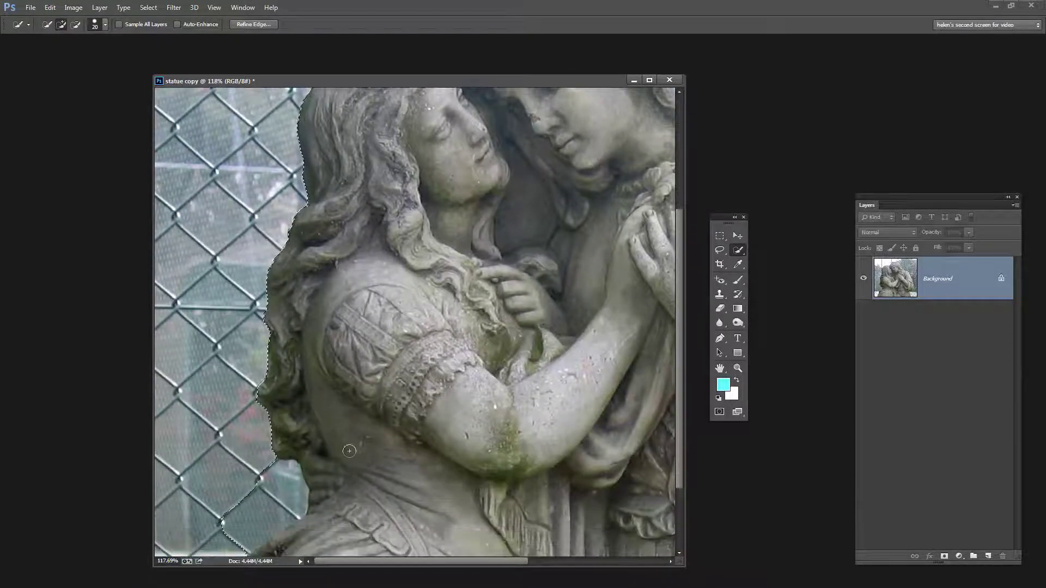
drag(380, 476, 417, 346)
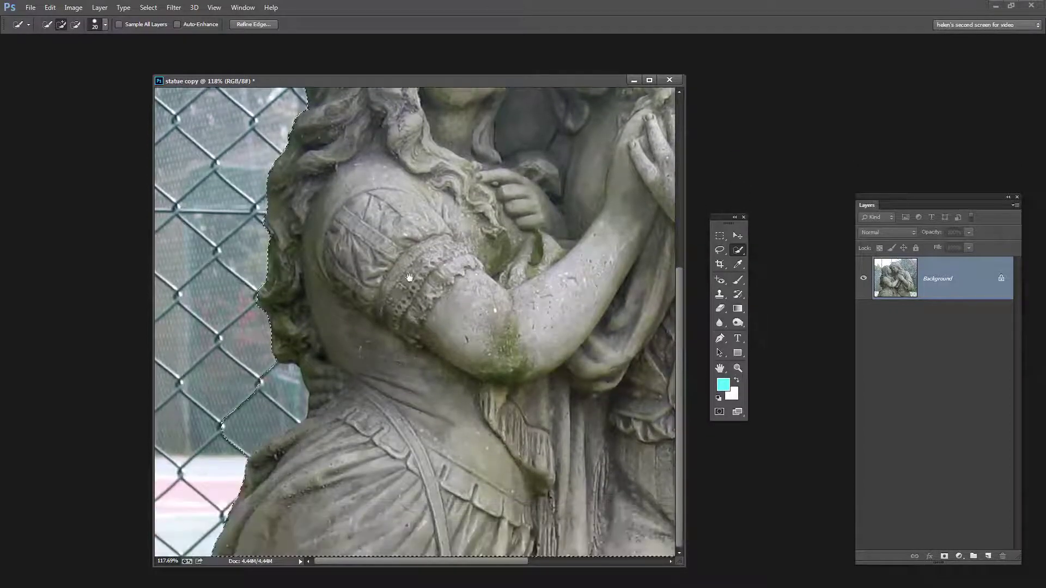
click(61, 25)
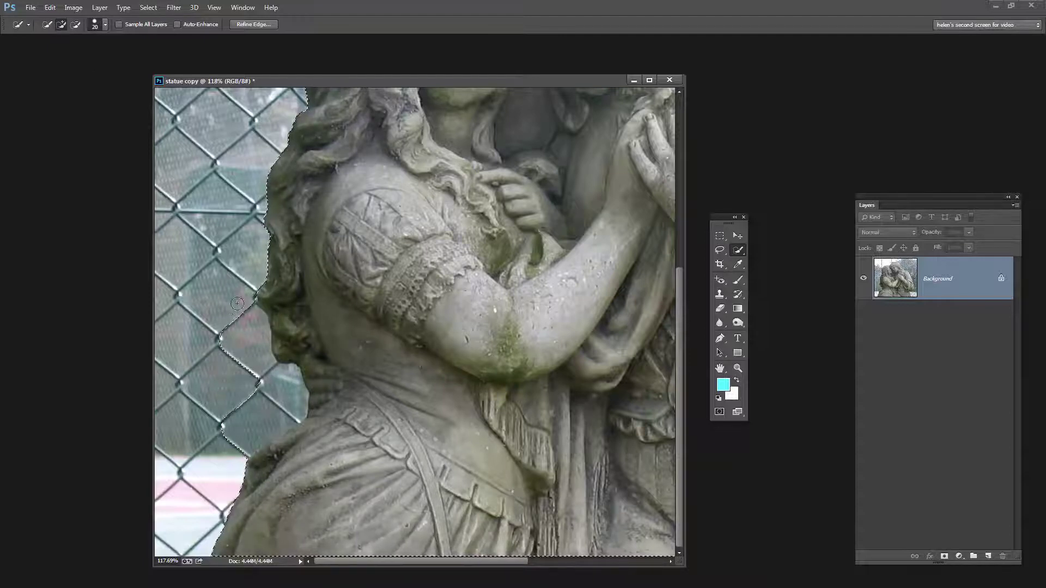
key(alt)
click(281, 381)
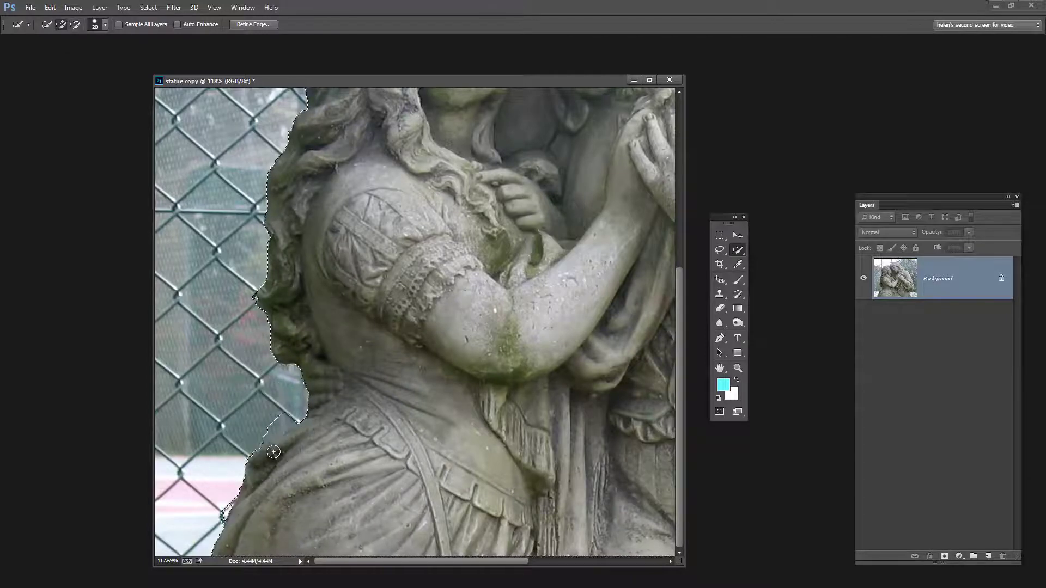
key(alt)
alt+click(284, 407)
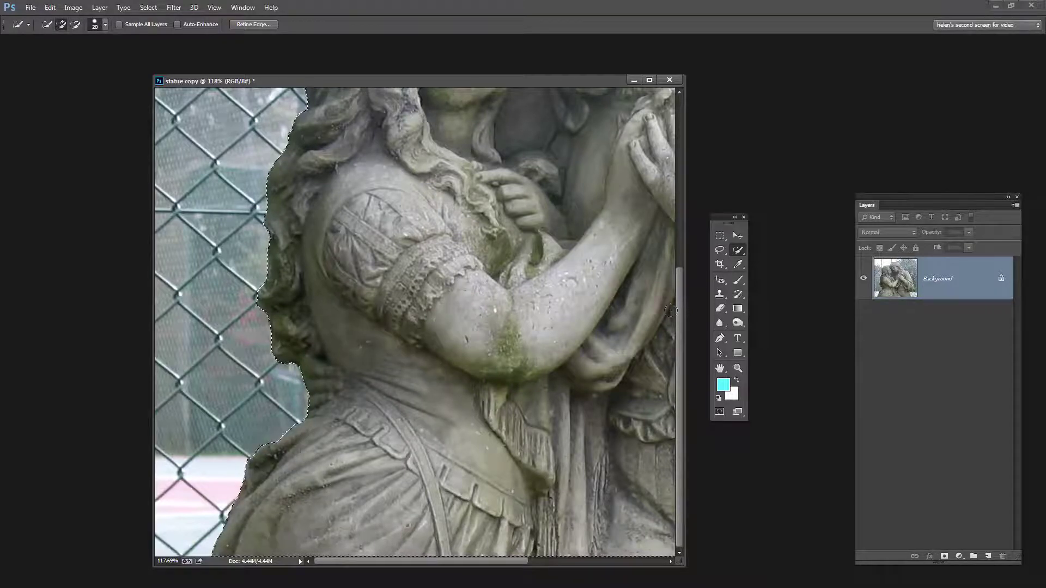
key(z)
click(478, 358)
key(w)
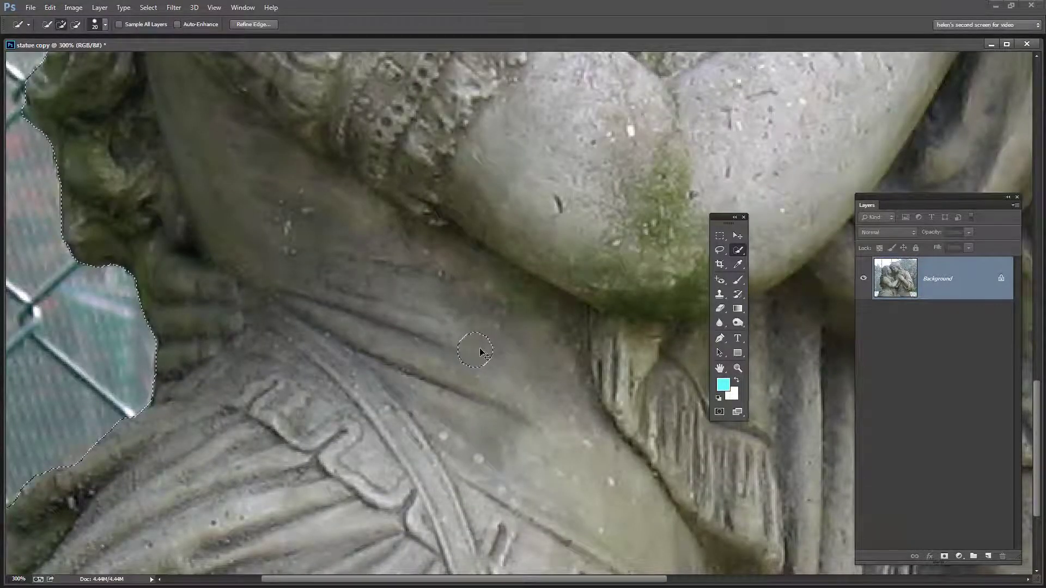
key(z)
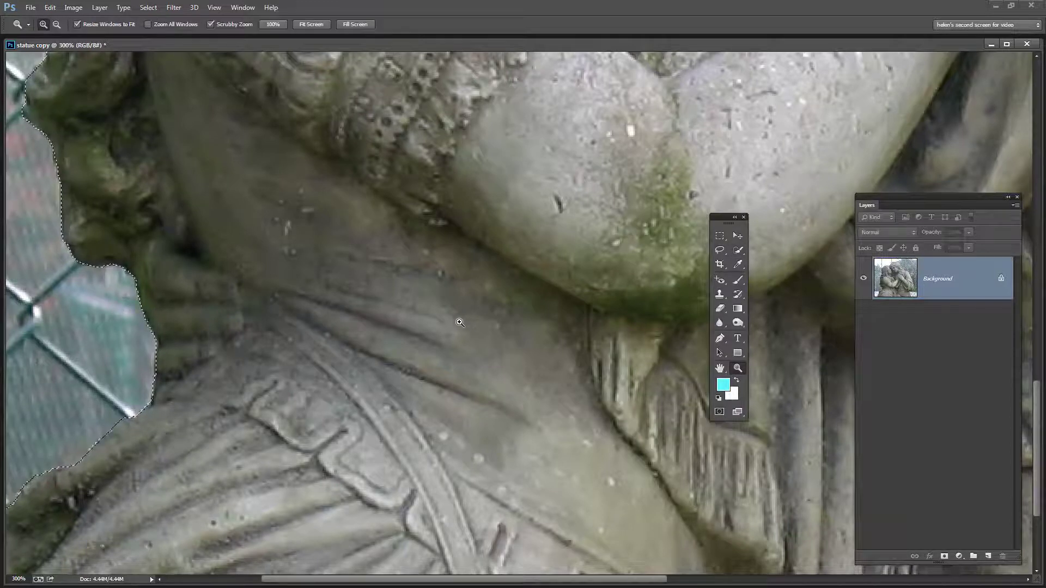
alt+click(457, 322)
Open Select > Refine Edge on the statue selection and view the preview at 100%
alt+click(457, 321)
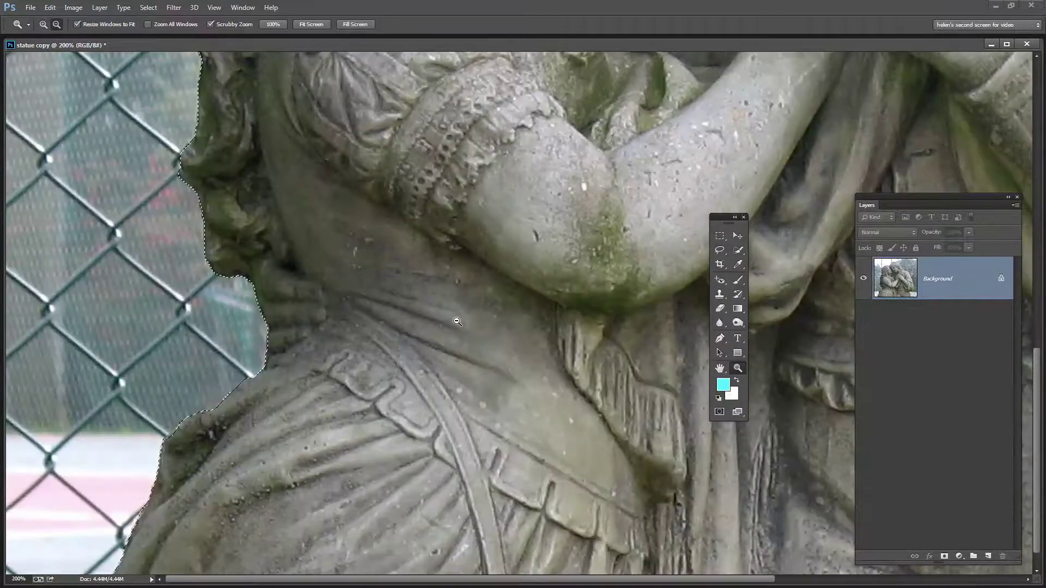
alt+click(457, 322)
alt+click(457, 322)
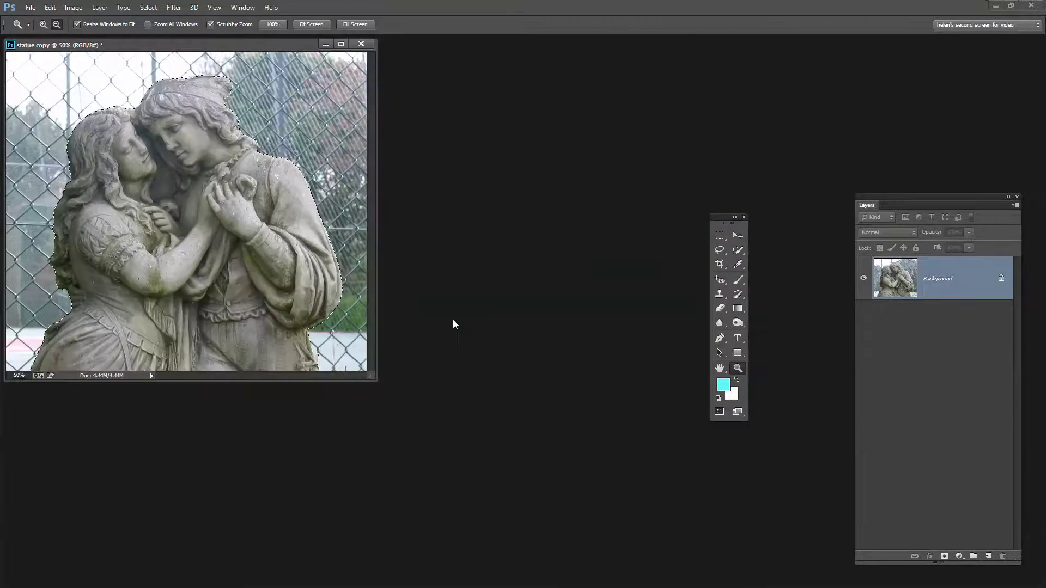
drag(170, 42, 399, 126)
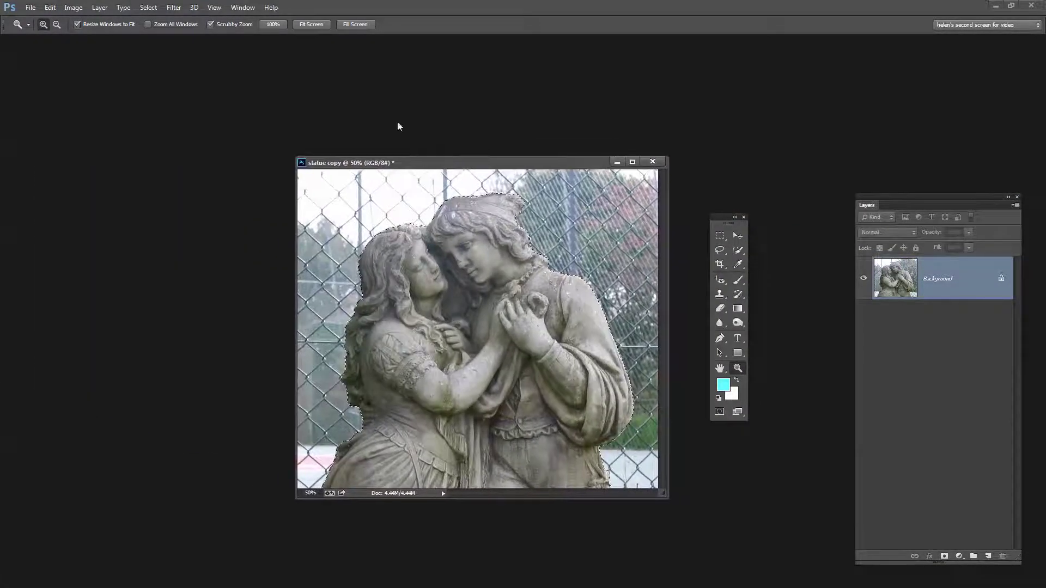
click(148, 7)
click(196, 118)
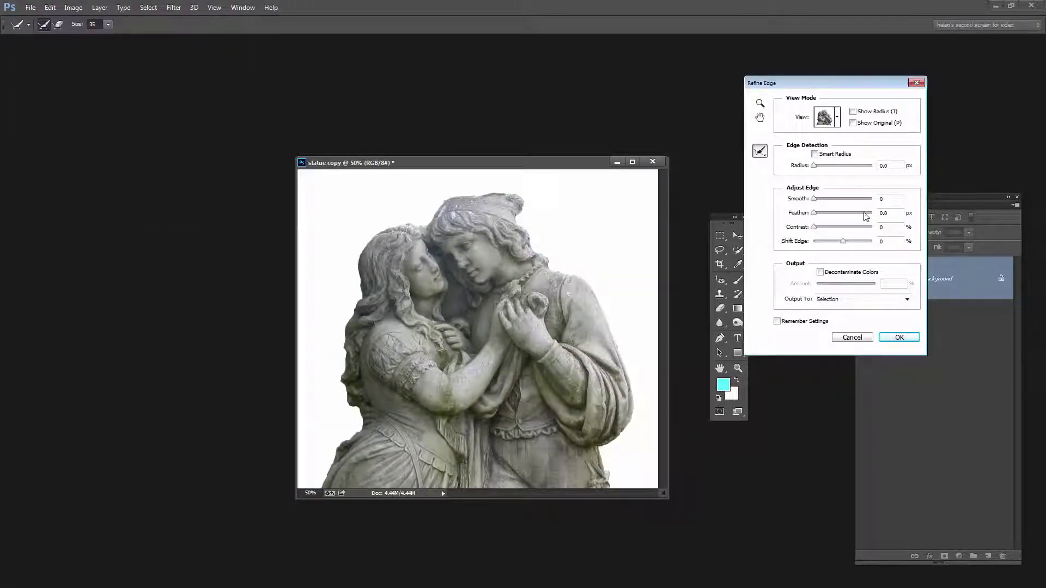
drag(414, 167, 313, 99)
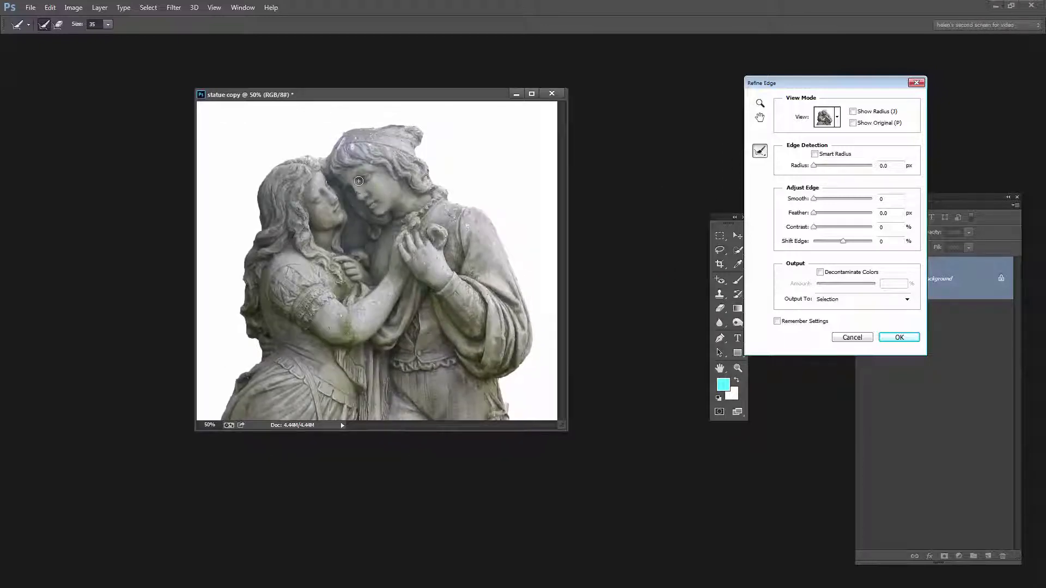
key(z)
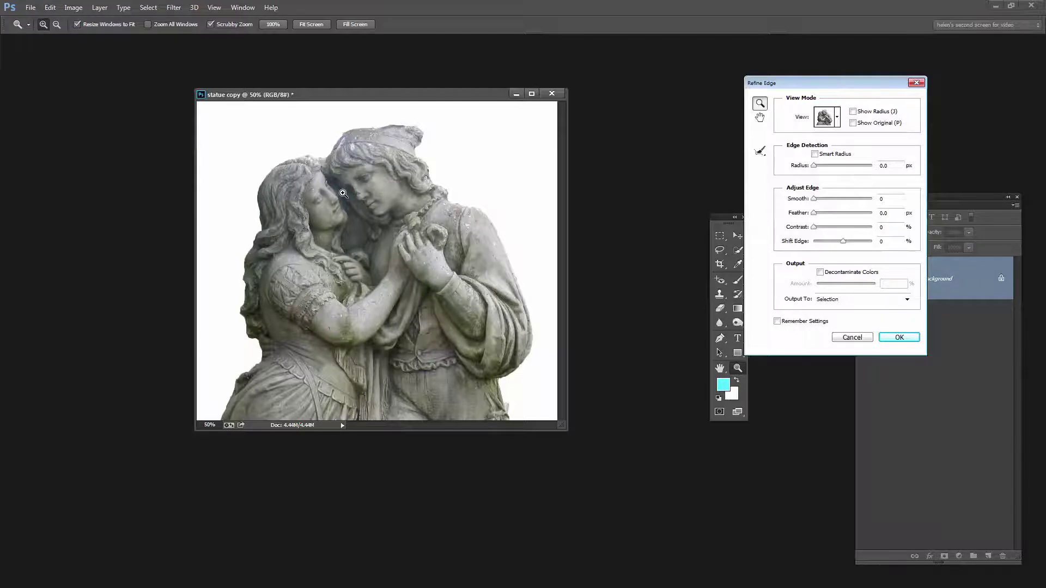
click(343, 193)
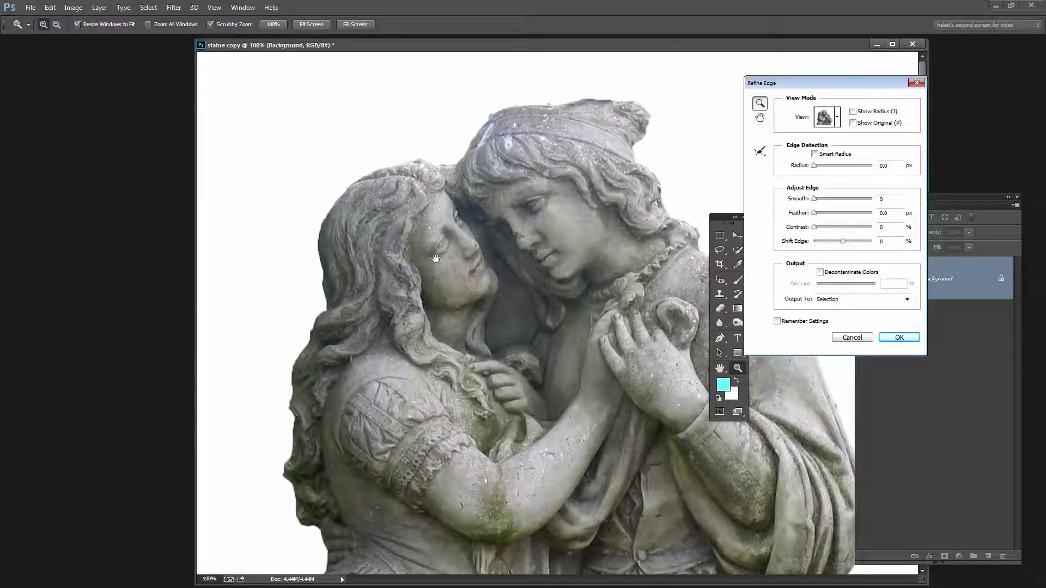
drag(547, 46, 402, 48)
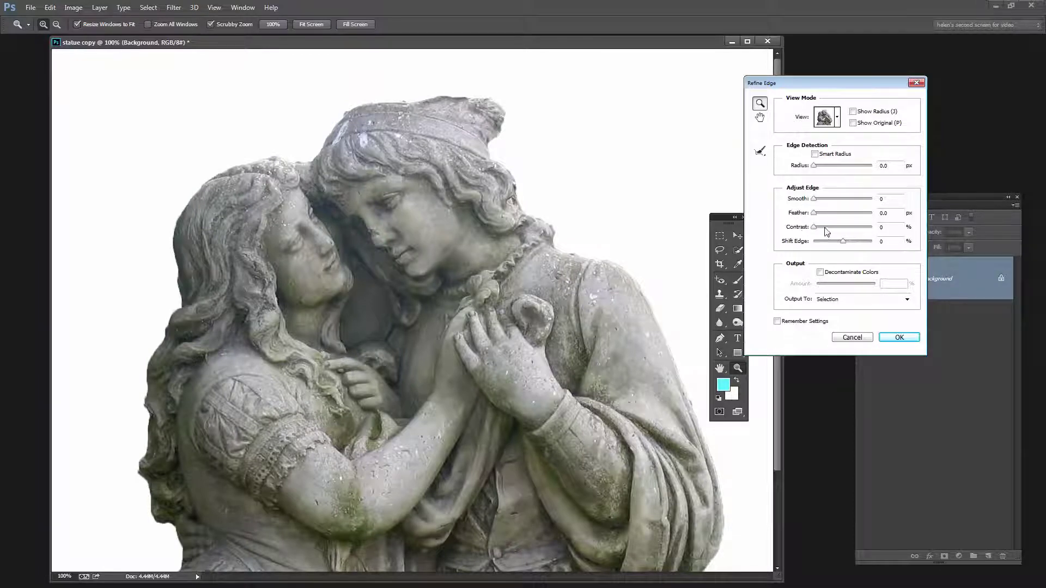
Set Smooth to 9, trying Radius and Shift Edge before returning both to 0
click(815, 201)
drag(816, 200, 841, 234)
click(816, 229)
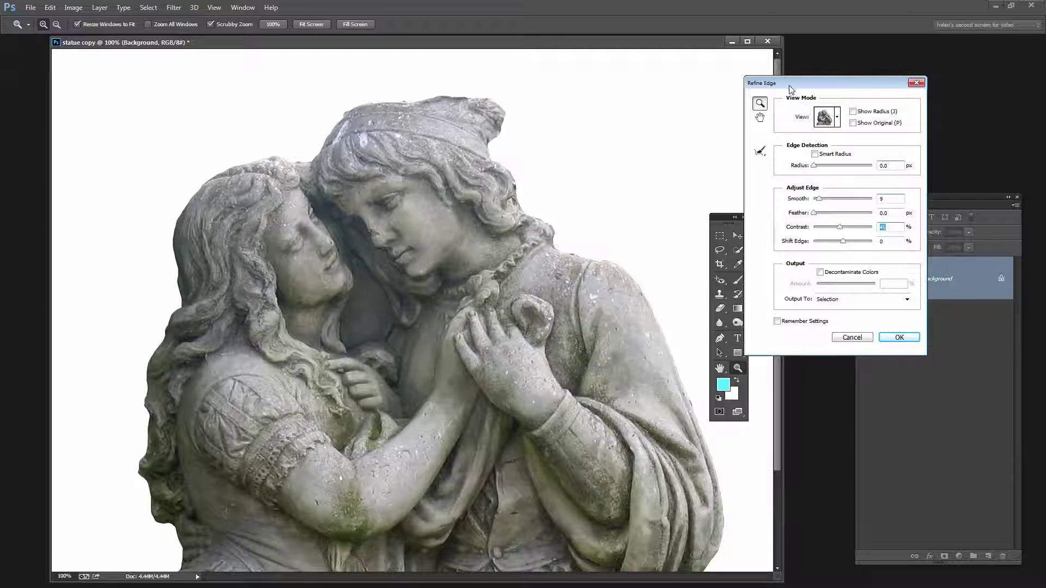
drag(785, 87, 695, 80)
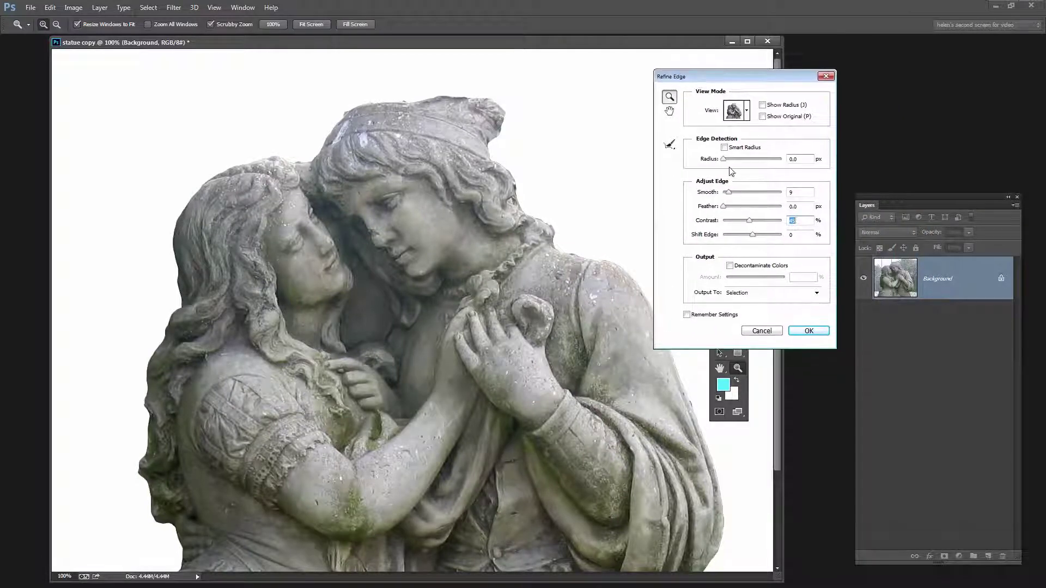
drag(724, 162, 782, 162)
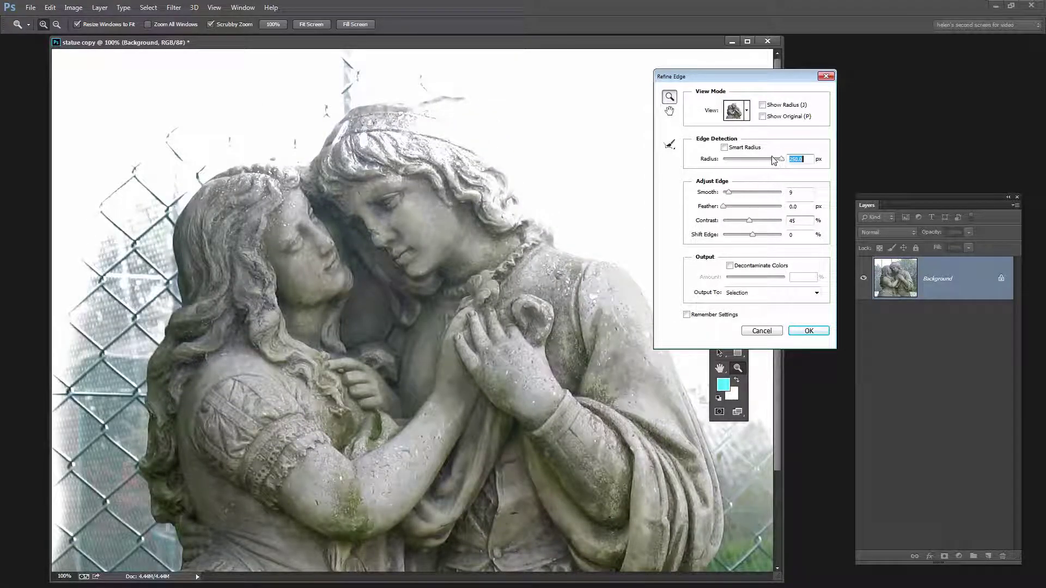
drag(776, 159, 723, 159)
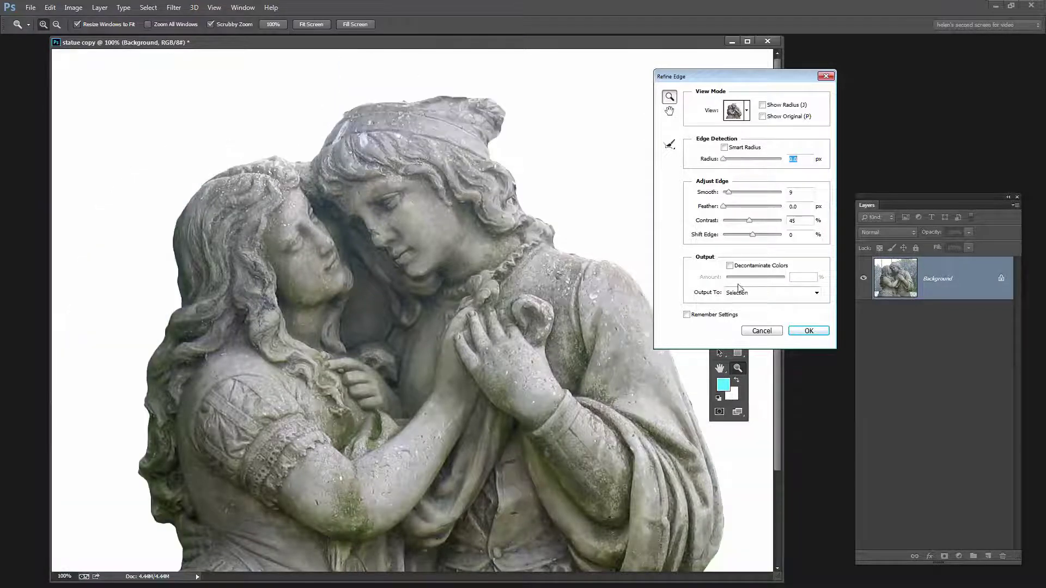
drag(752, 234, 779, 242)
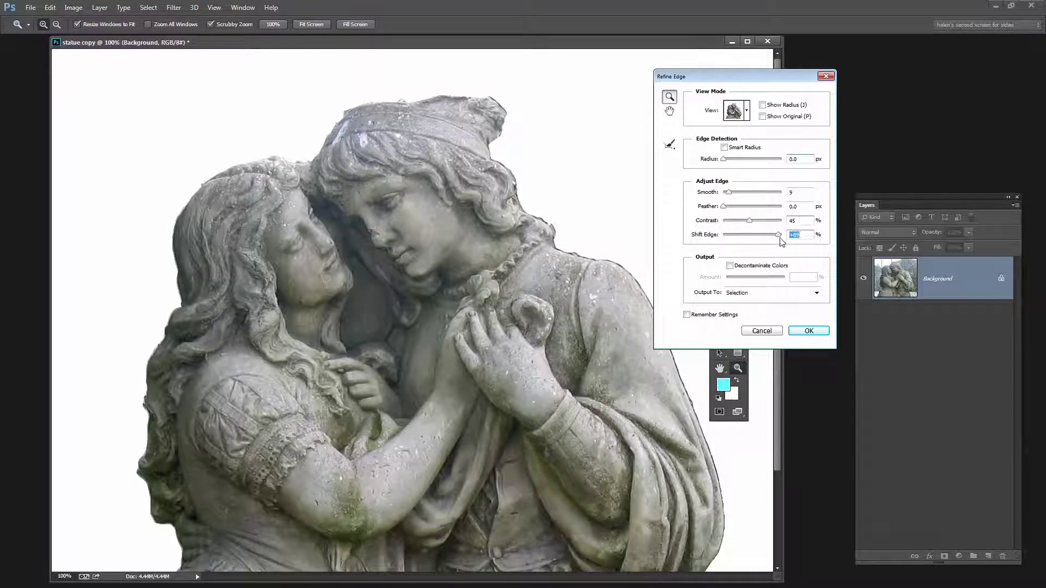
drag(780, 240, 727, 240)
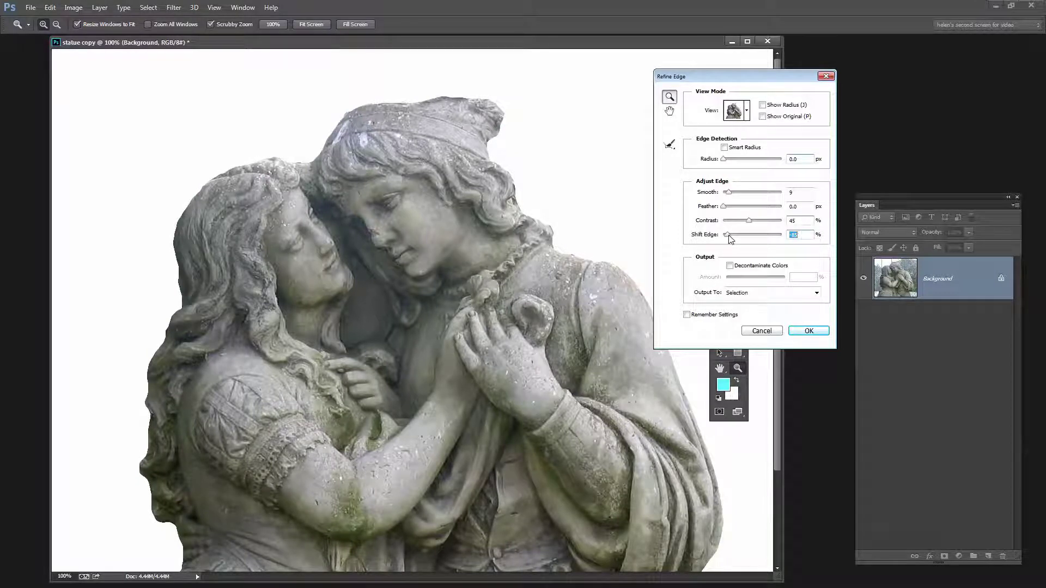
drag(730, 240, 757, 239)
text(0)
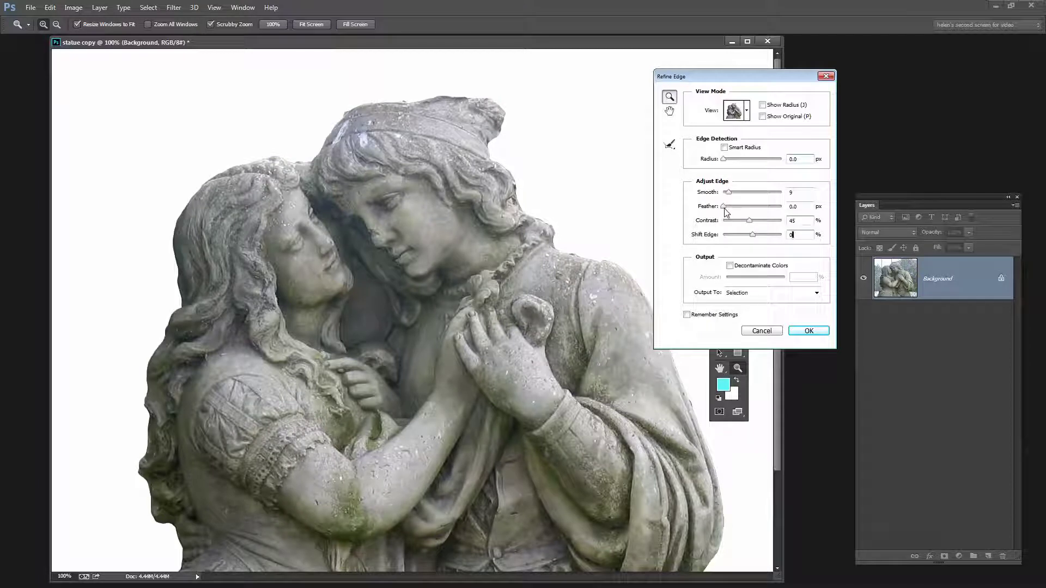
Set Feather 0.7 px and Contrast 38%, outputting to a new layer with layer mask
drag(723, 206, 725, 207)
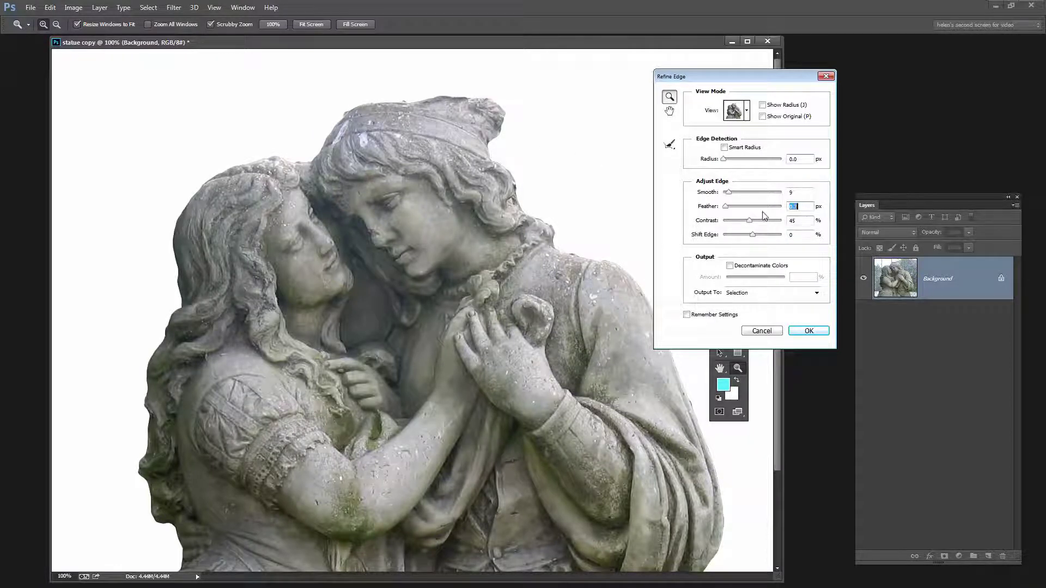
drag(750, 220, 747, 223)
click(769, 294)
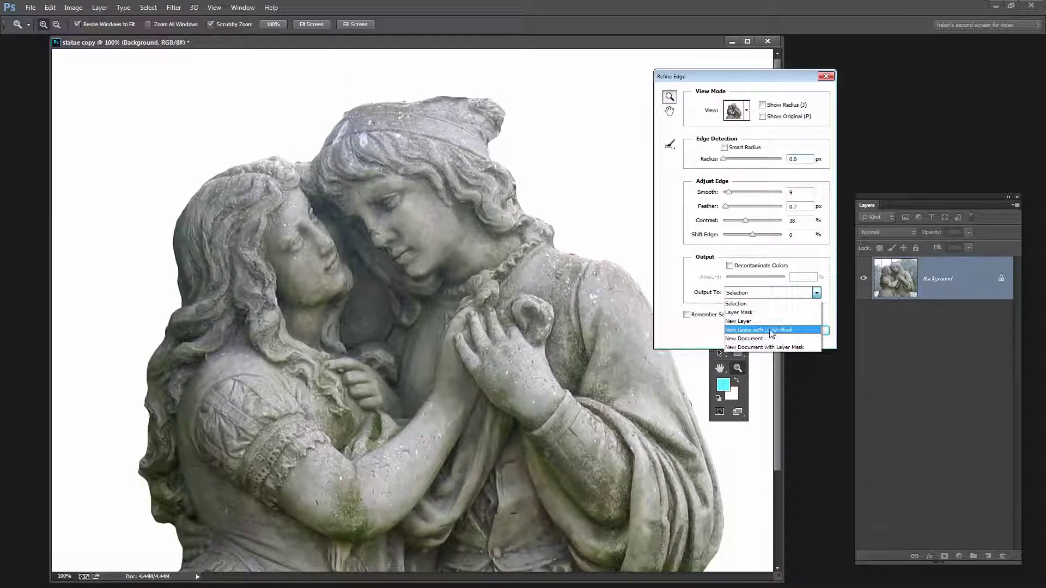
click(771, 330)
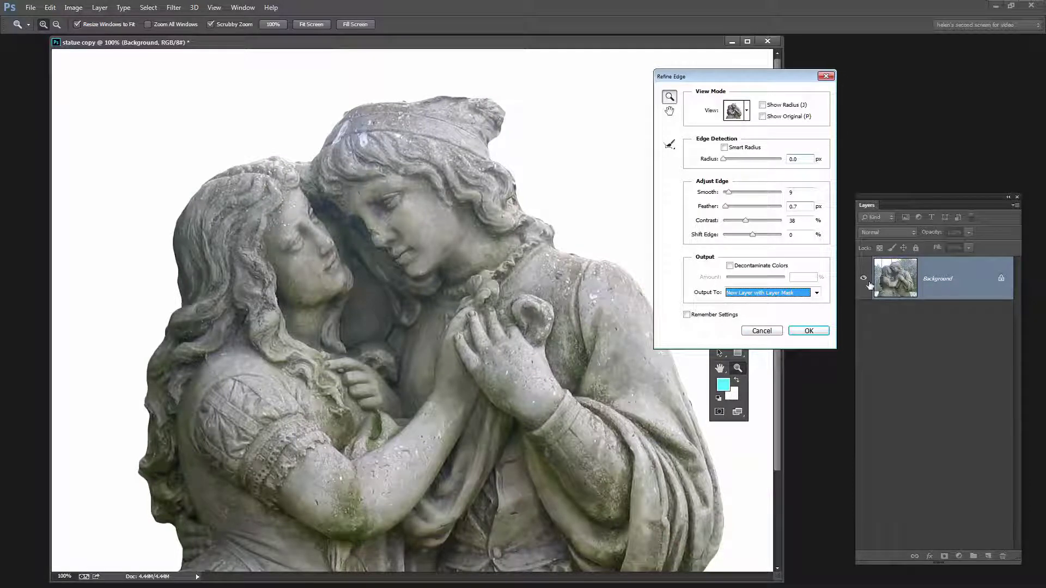
click(809, 331)
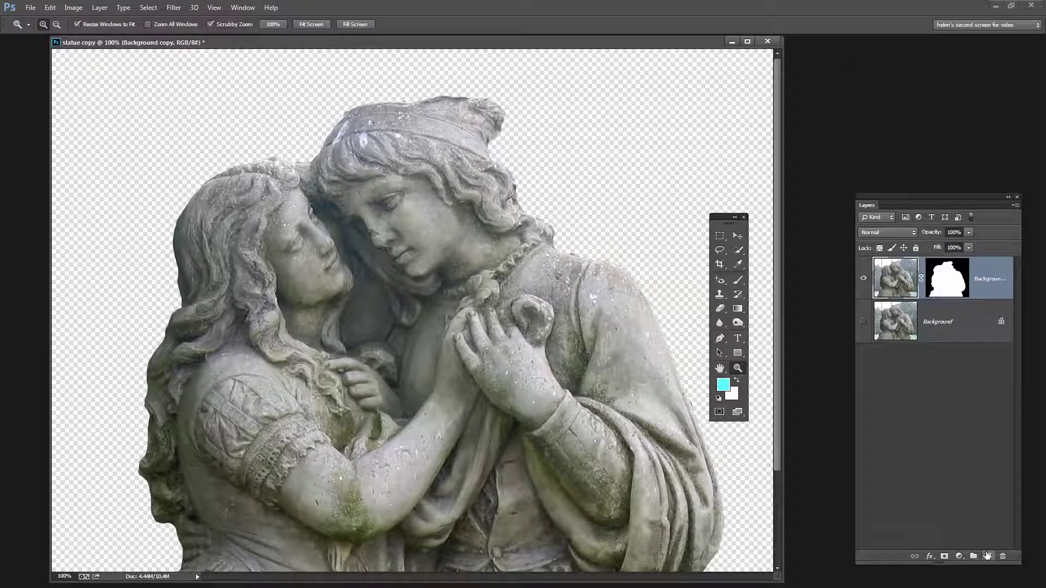
Add a new Layer 1 above Background and fill it with the cyan foreground colour
key(alt+bracketleft)
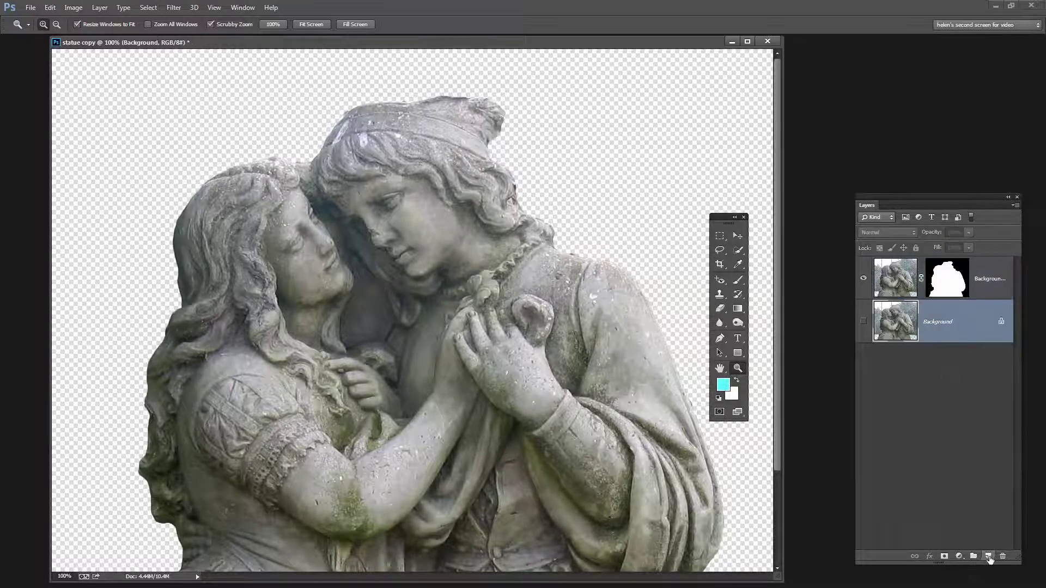
click(987, 557)
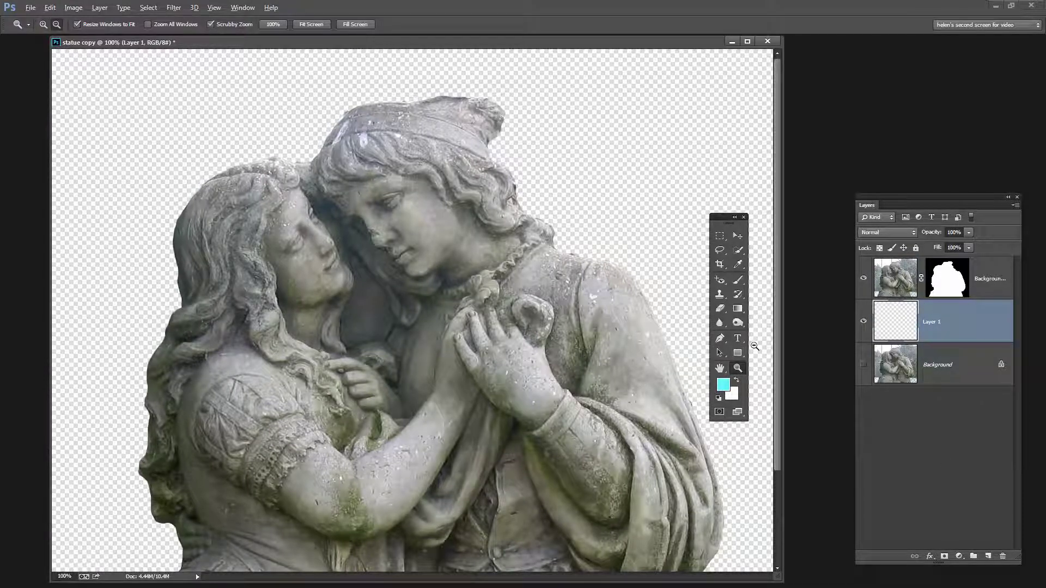
key(alt+BackSpace)
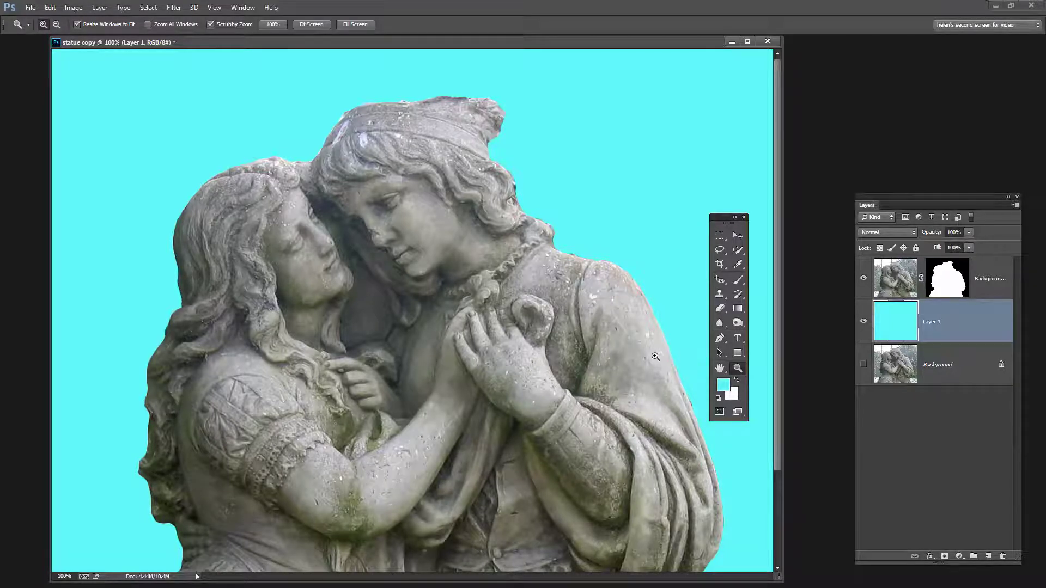
Zoom to about 227% on the shoulder and pan down the statue's edge to the waist
drag(655, 356, 690, 405)
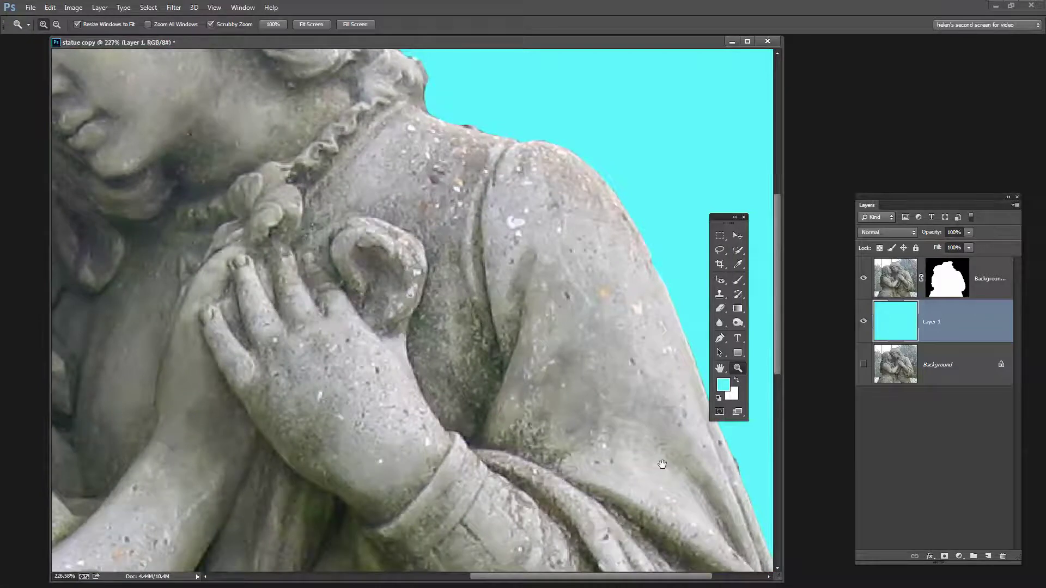
drag(661, 464, 429, 76)
drag(522, 362, 530, 213)
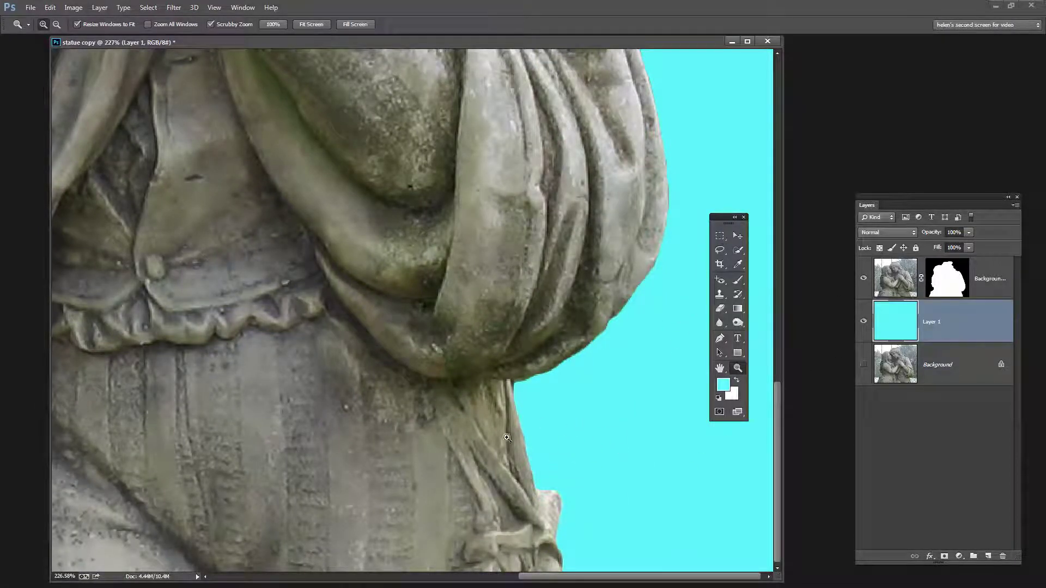
Target the Background copy layer mask and paint out fence specks on the upper shoulder with a black brush
click(943, 269)
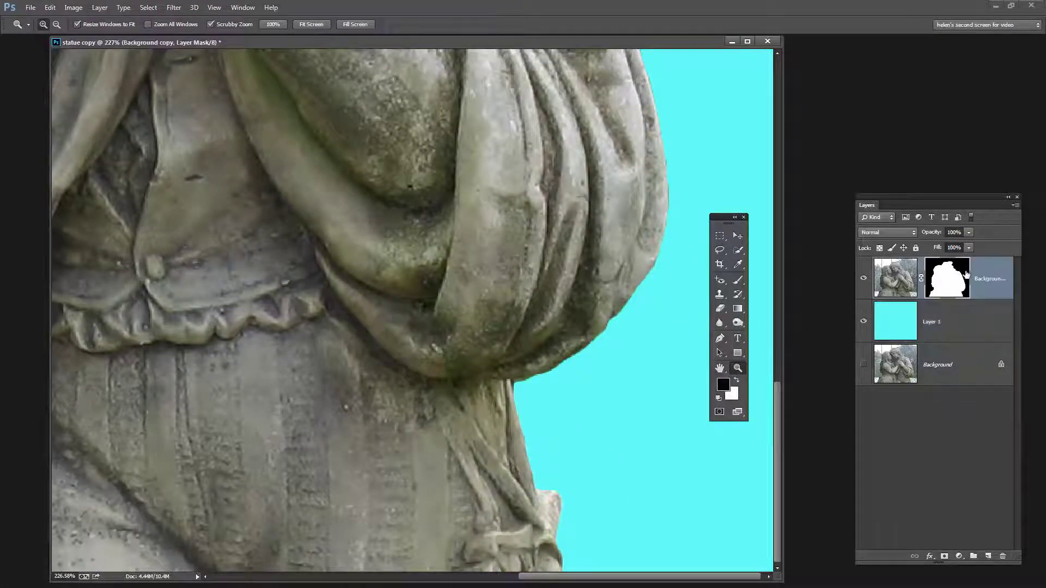
click(737, 280)
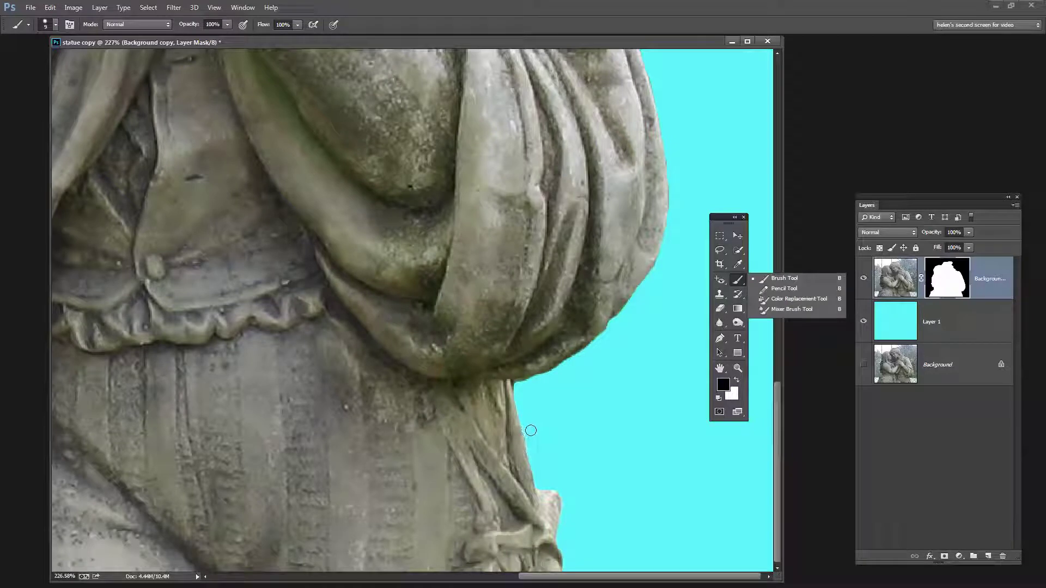
click(785, 278)
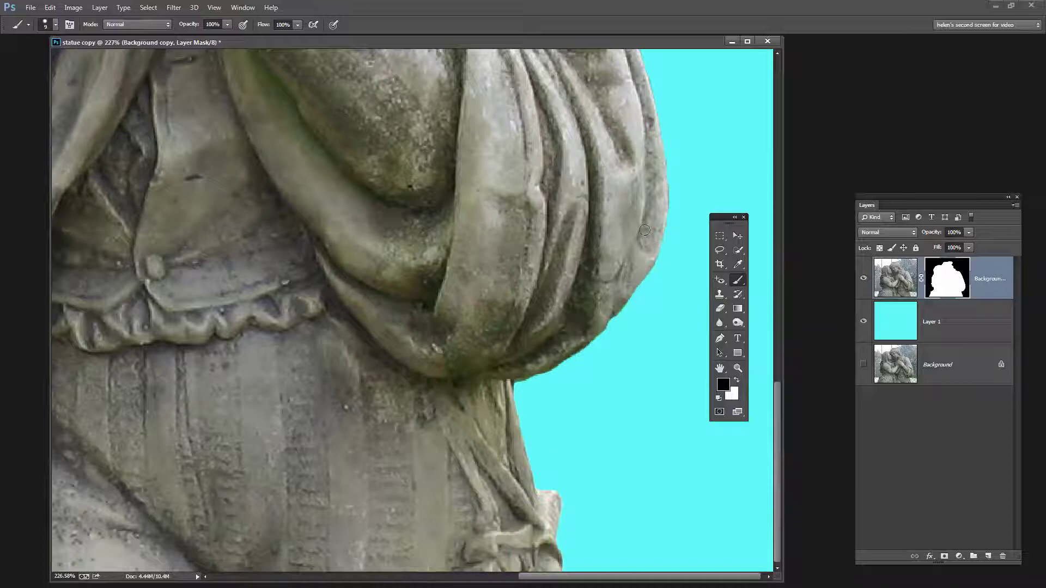
drag(625, 174, 609, 253)
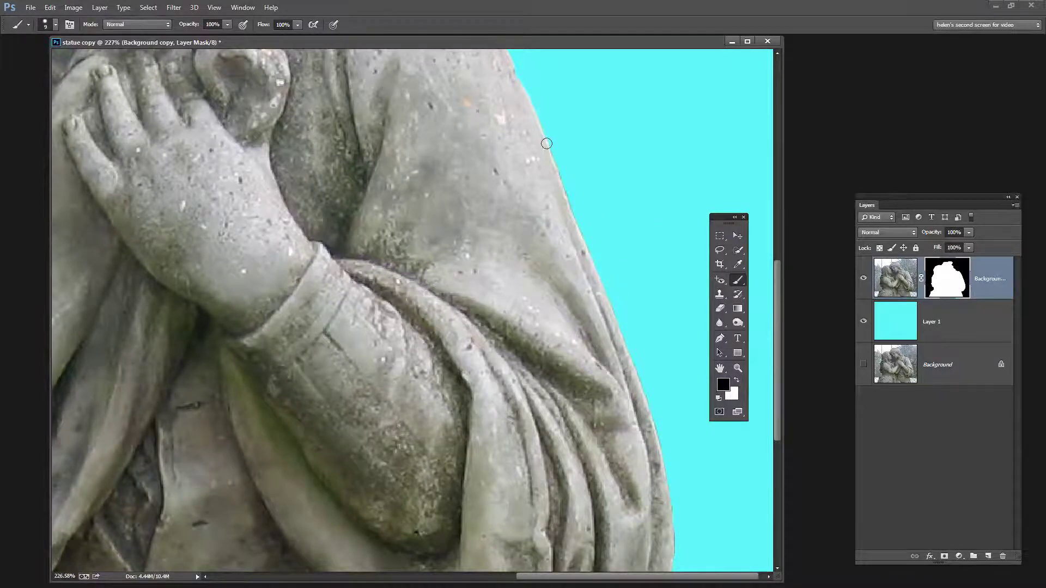
drag(560, 123, 681, 389)
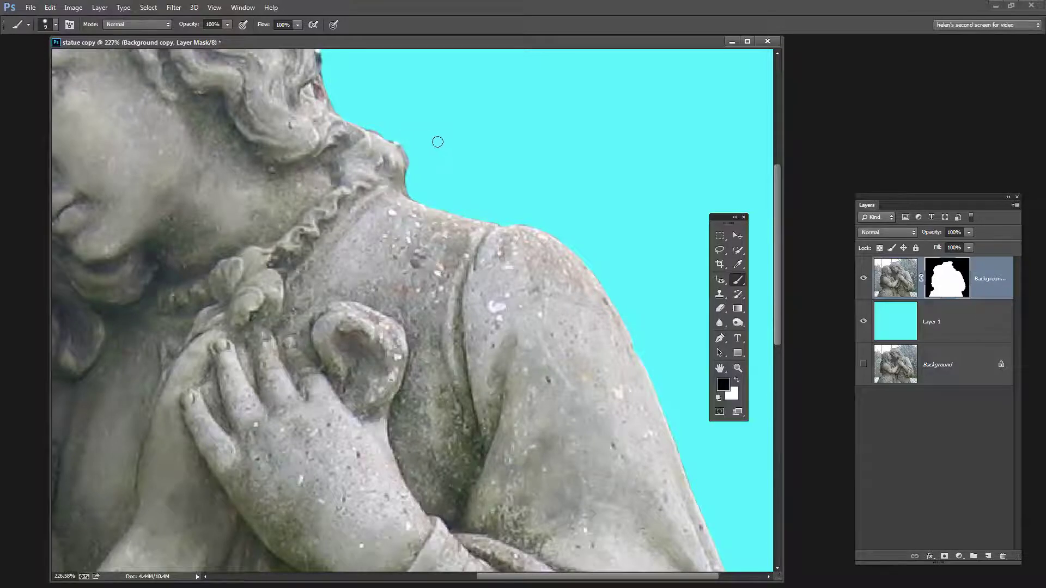
Inspect the face, hair band and shoulder, painting black on the mask along the statue's left edge
drag(429, 136, 601, 343)
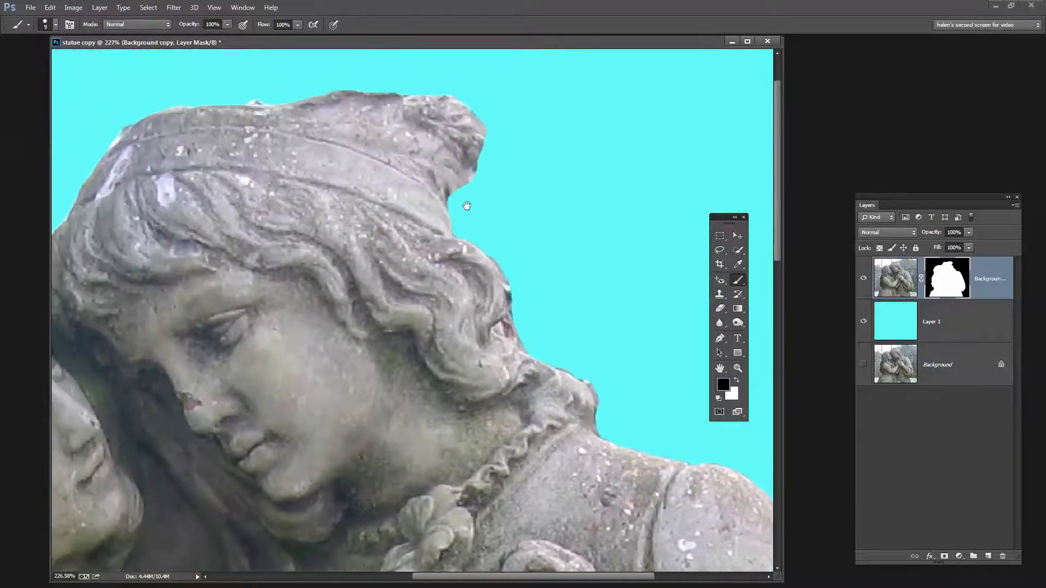
drag(469, 210, 528, 249)
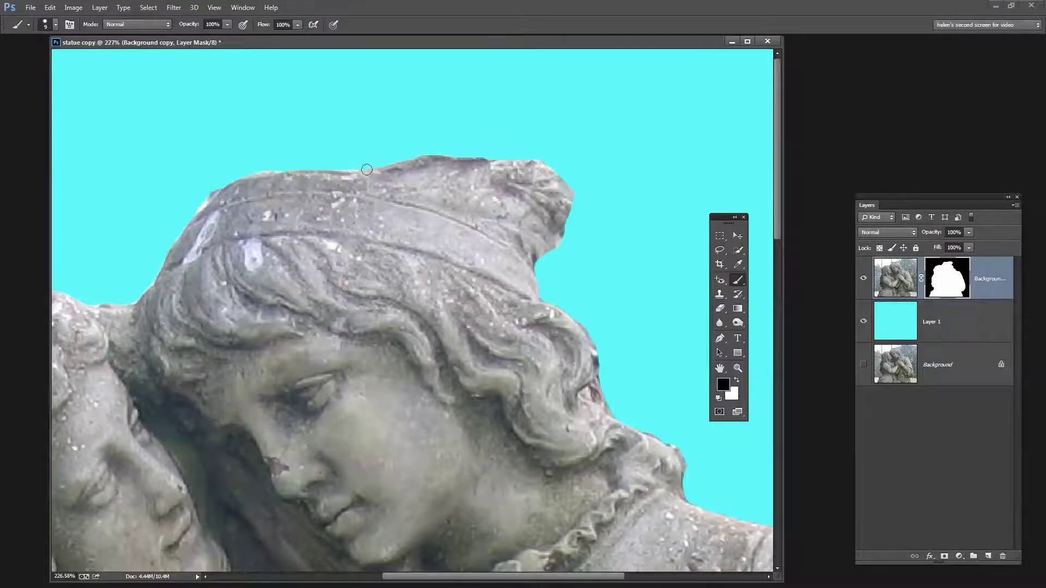
drag(257, 224, 418, 223)
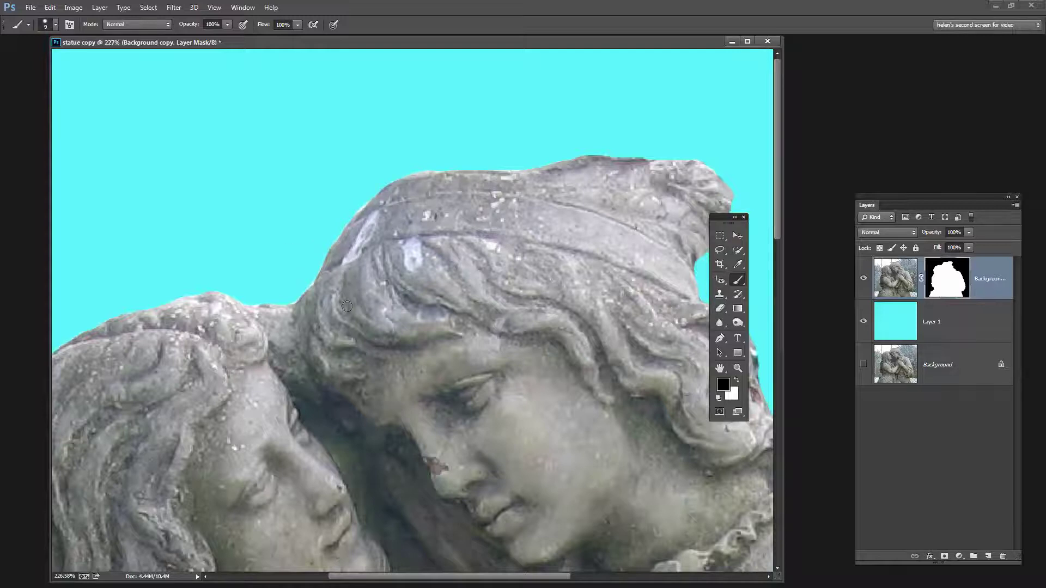
drag(308, 356, 541, 335)
drag(294, 425, 359, 327)
drag(348, 523, 378, 283)
mouse_move(393, 544)
mouse_down()
mouse_move(403, 436)
mouse_move(391, 381)
mouse_up()
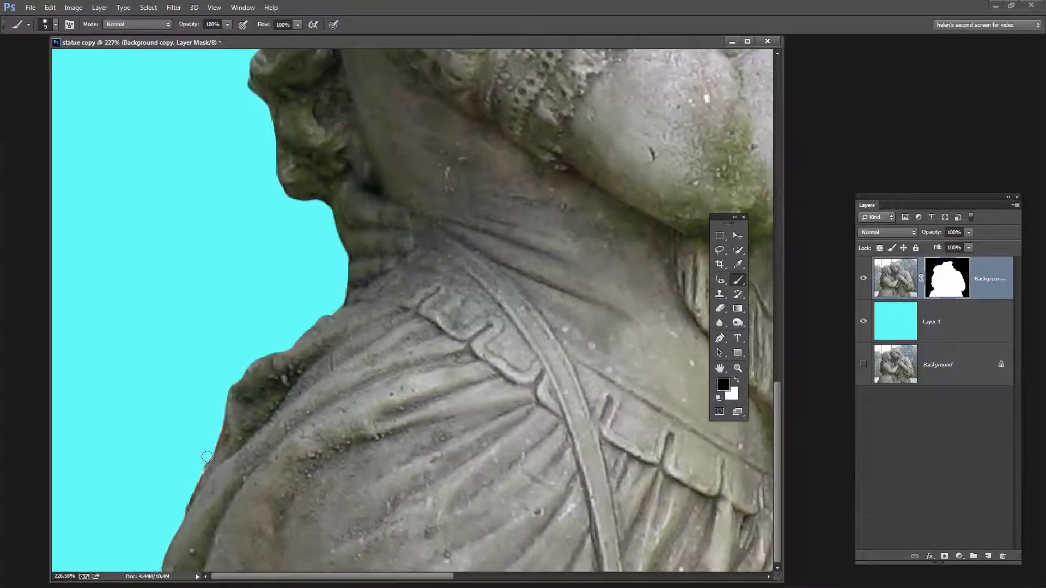
drag(207, 455, 193, 476)
Recheck the mask edges around the heads and hair band against the cyan
drag(562, 274, 273, 513)
drag(338, 272, 239, 496)
mouse_move(305, 348)
mouse_down()
mouse_move(296, 370)
mouse_move(322, 365)
mouse_move(309, 368)
mouse_up()
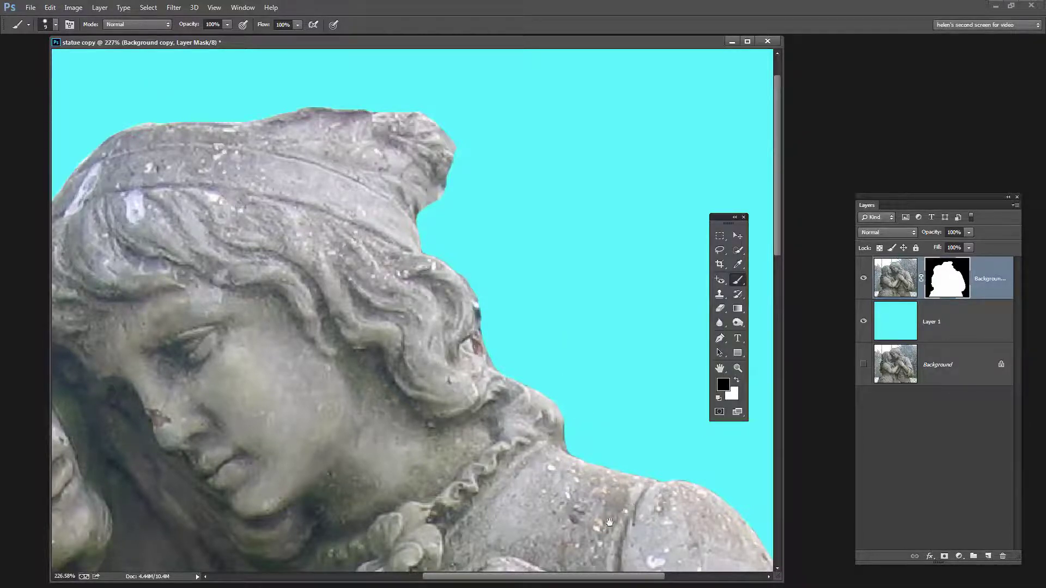
drag(622, 500, 404, 302)
Zoom out from 227% to 66.7% and enlarge the document window around the canvas
key(z)
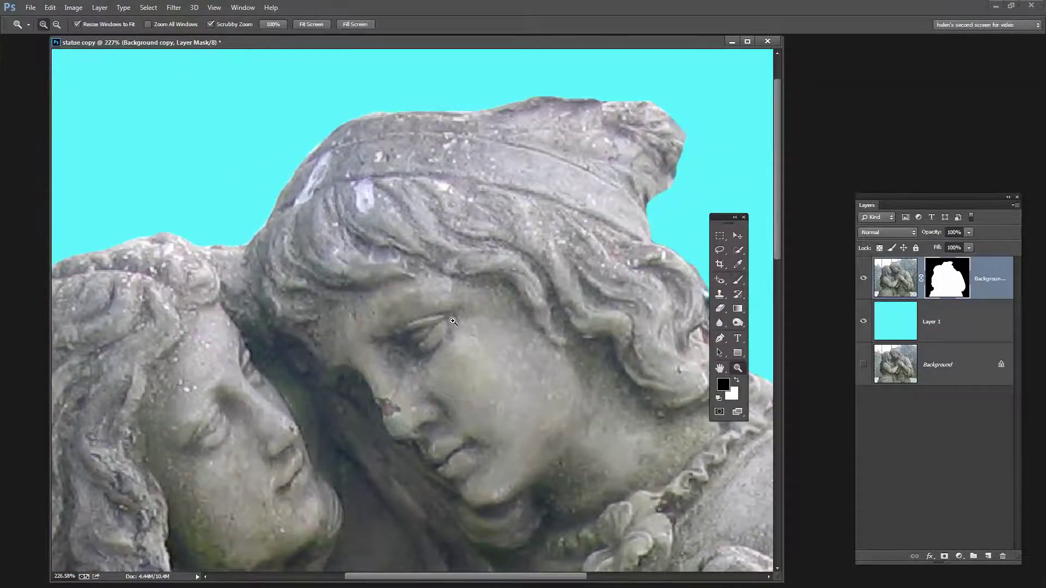
alt+click(453, 334)
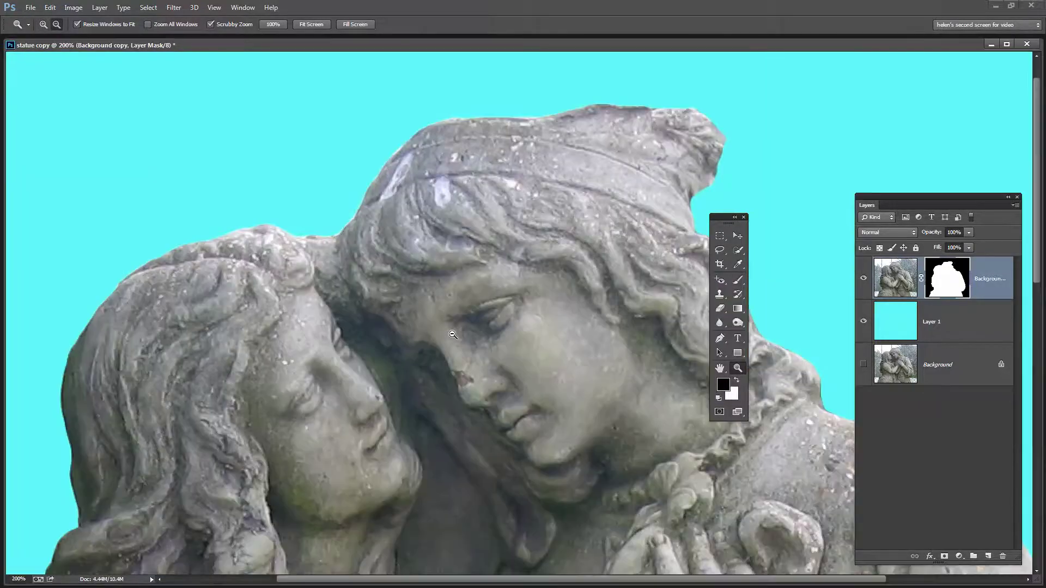
alt+click(453, 331)
alt+click(454, 330)
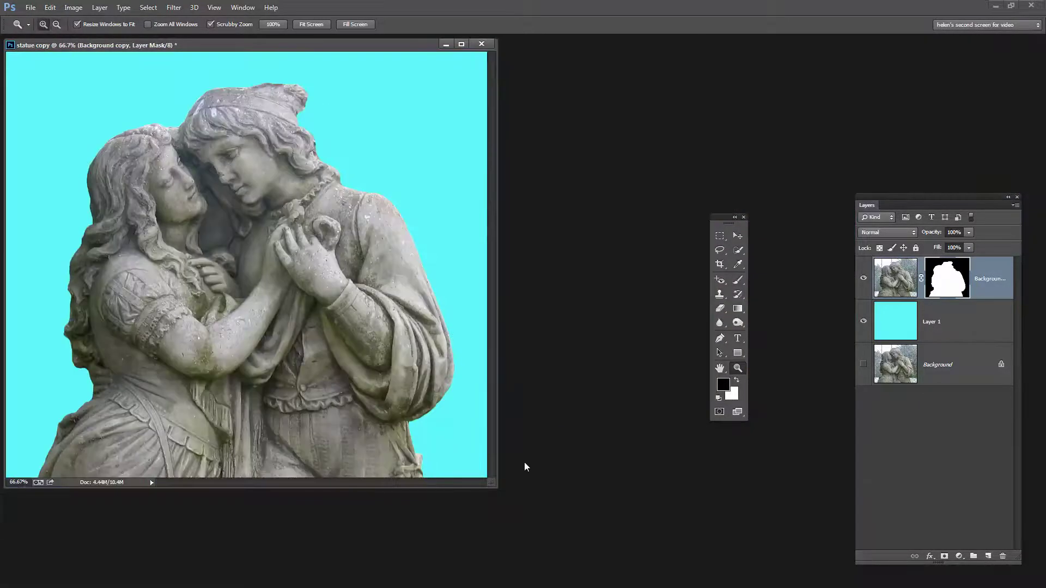
drag(493, 486, 634, 548)
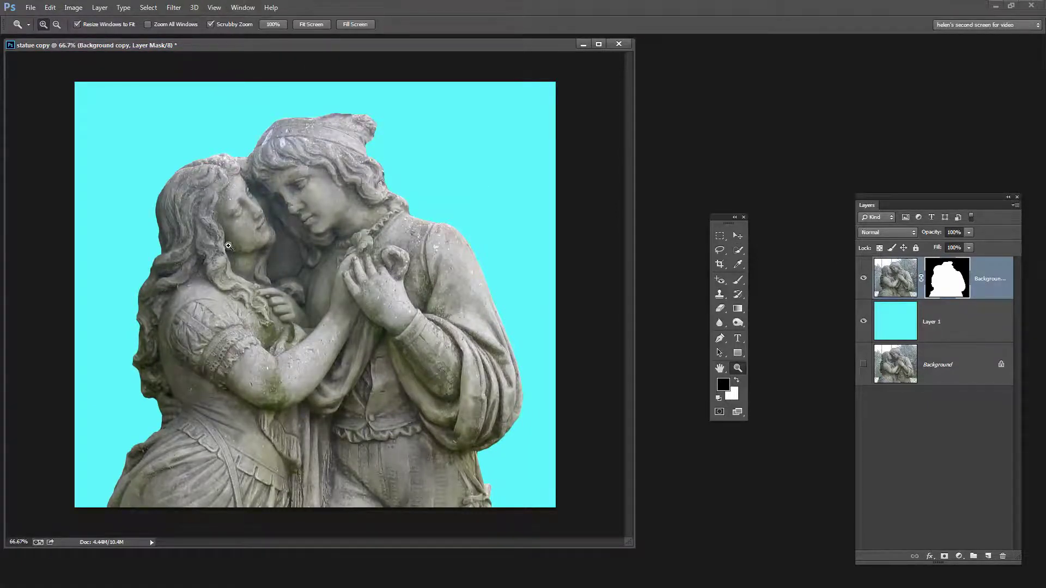
Add a Curves 1 adjustment layer and raise the curve slightly to brighten the image
click(100, 7)
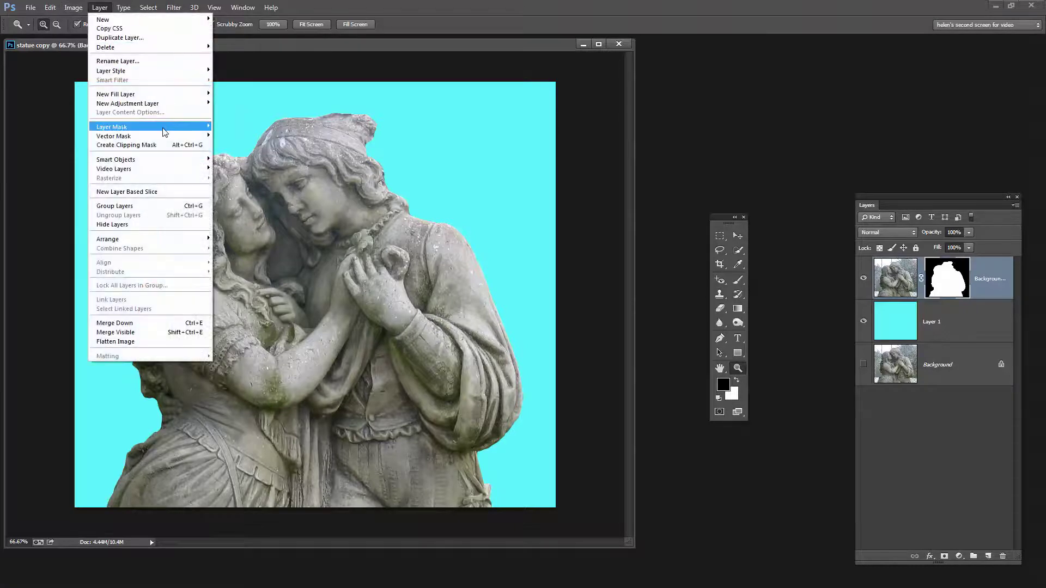
click(22, 122)
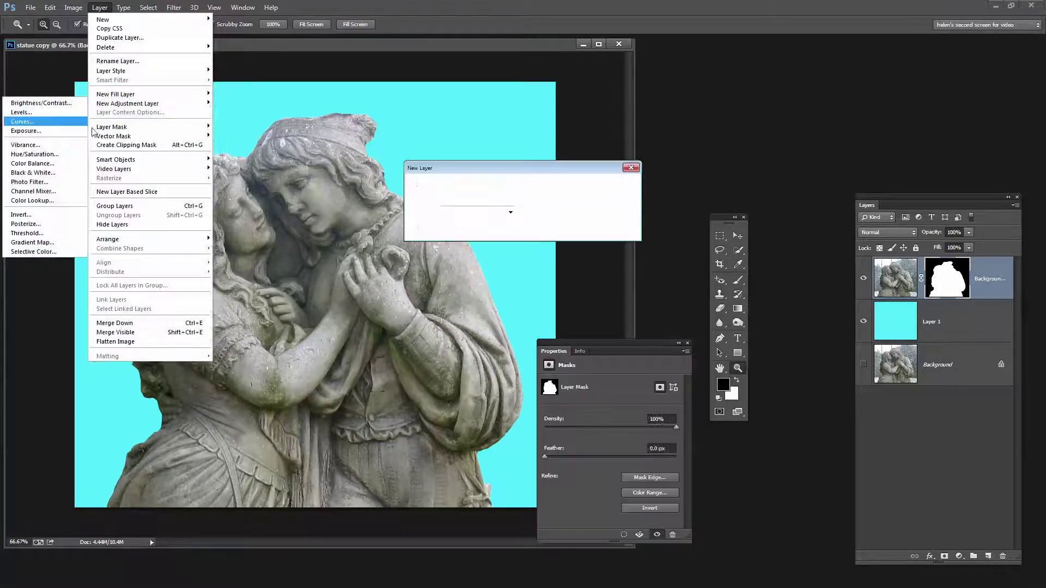
click(614, 185)
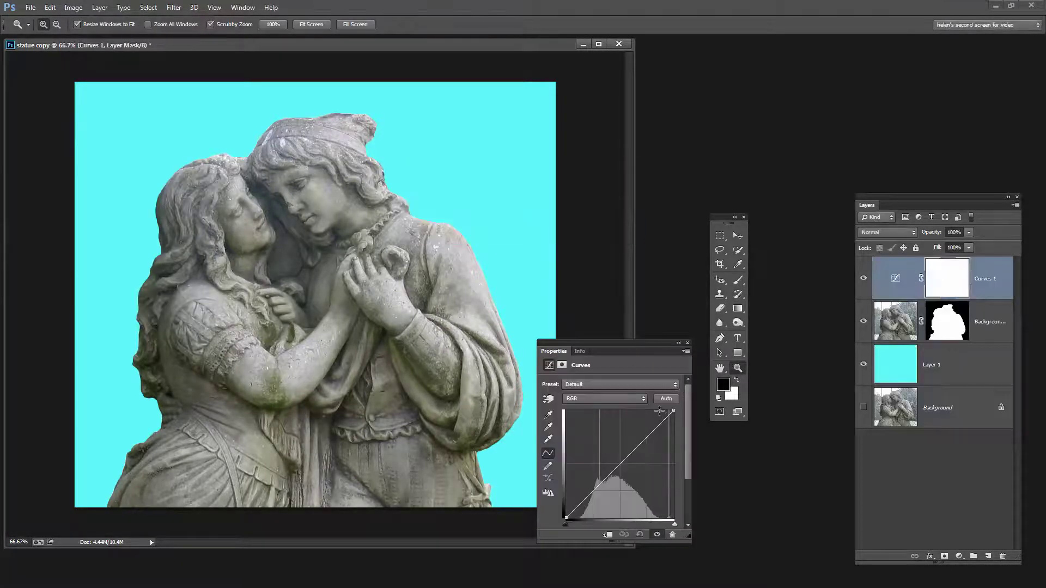
drag(651, 430, 623, 463)
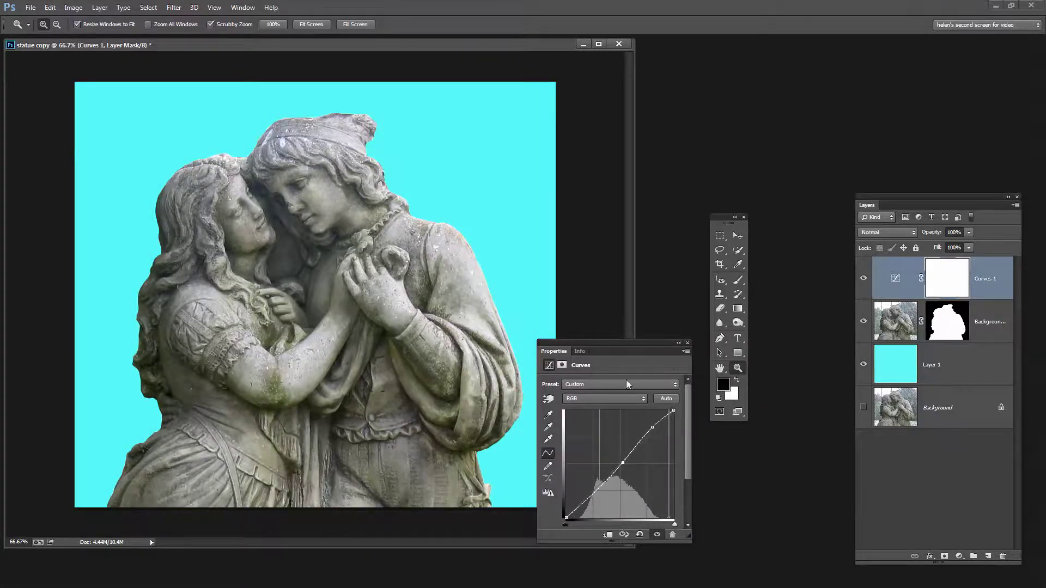
click(688, 343)
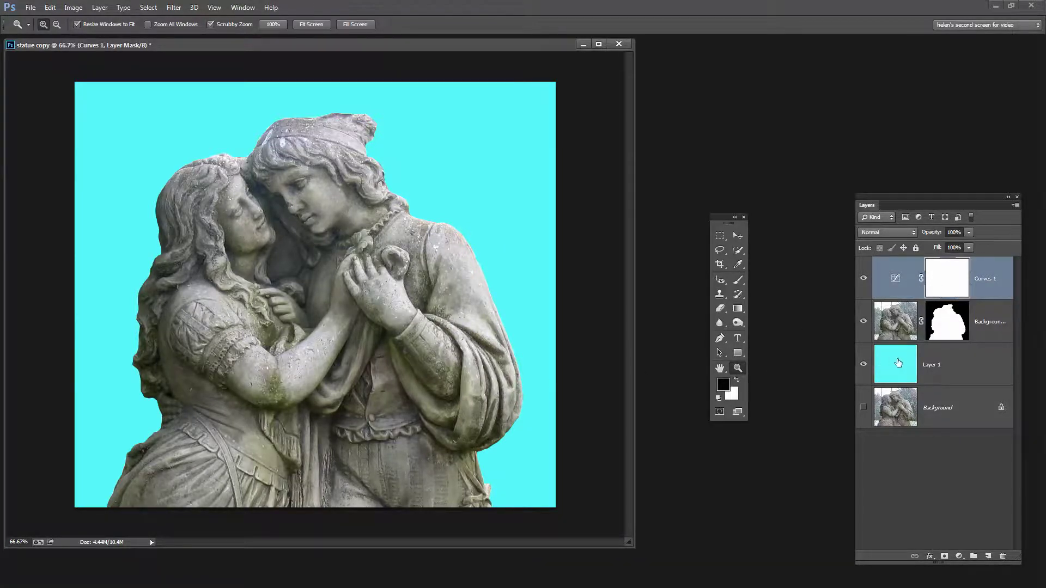
Select Layer 1 and draw a first radial gradient across it with the Gradient Tool
click(897, 363)
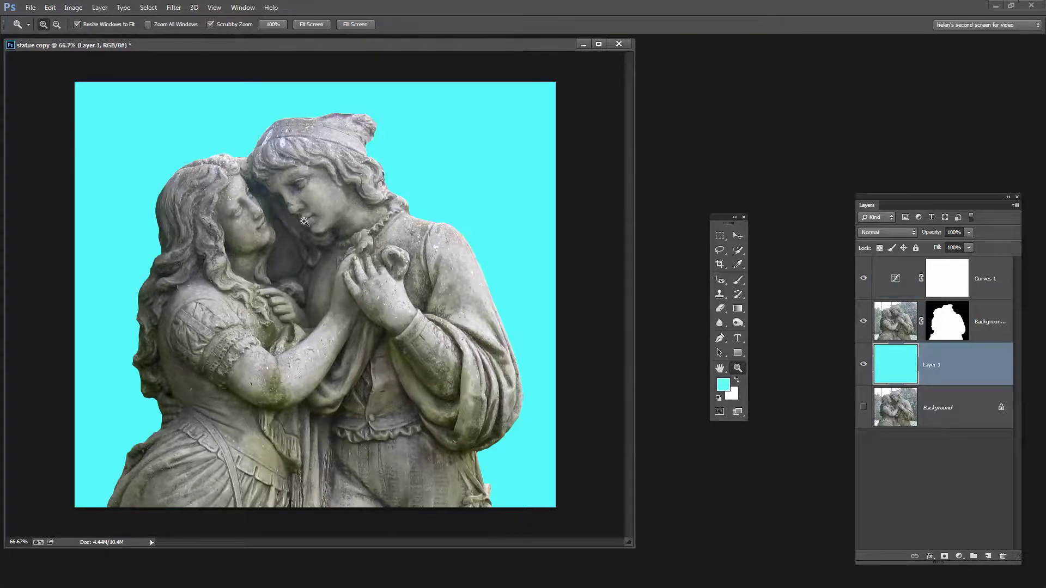
click(741, 312)
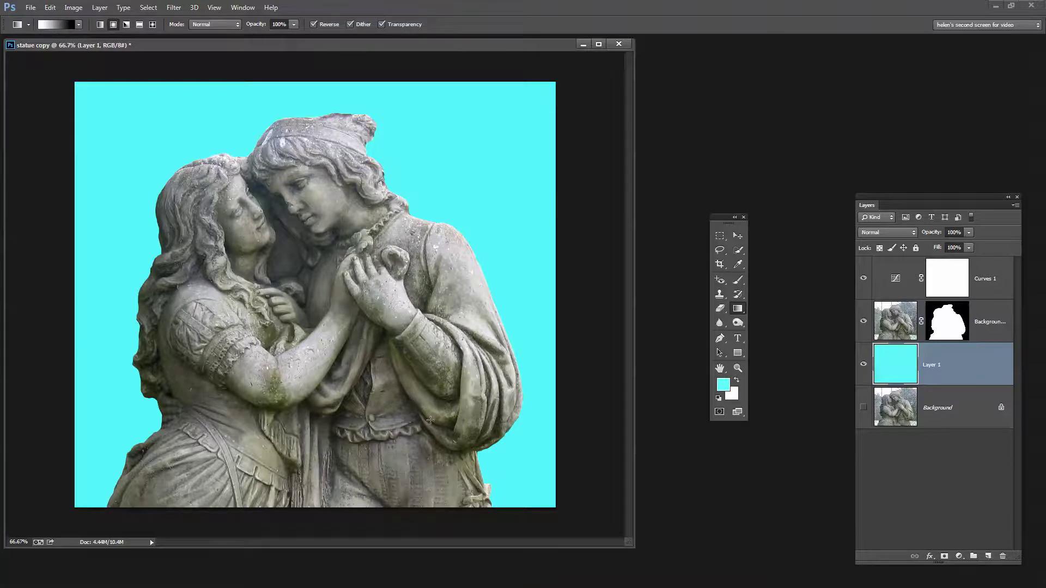
drag(429, 420, 199, 171)
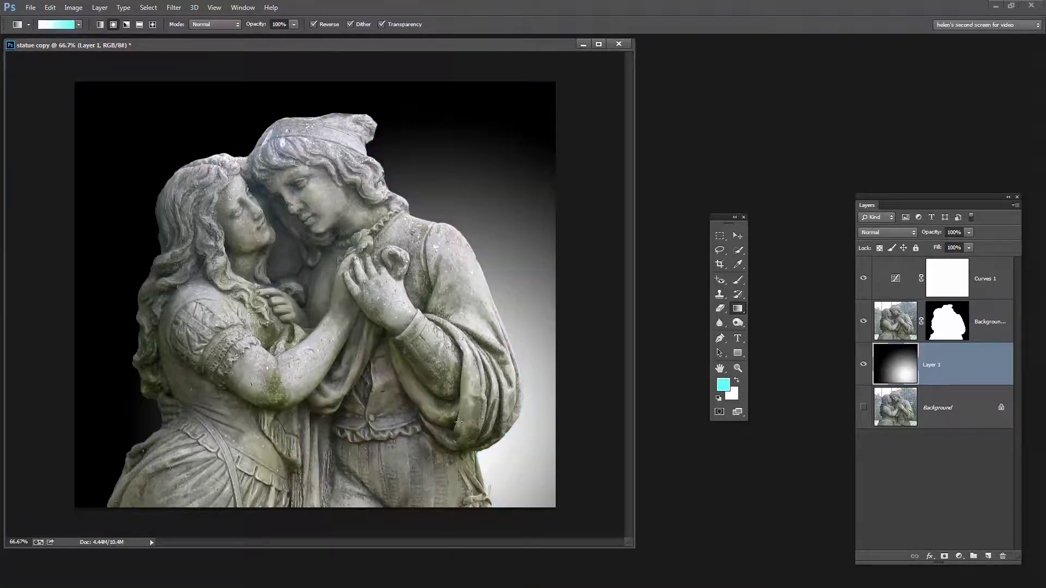
Switch to the Foreground to Background preset and redraw the gradient, cyan upper left to white lower right
click(79, 25)
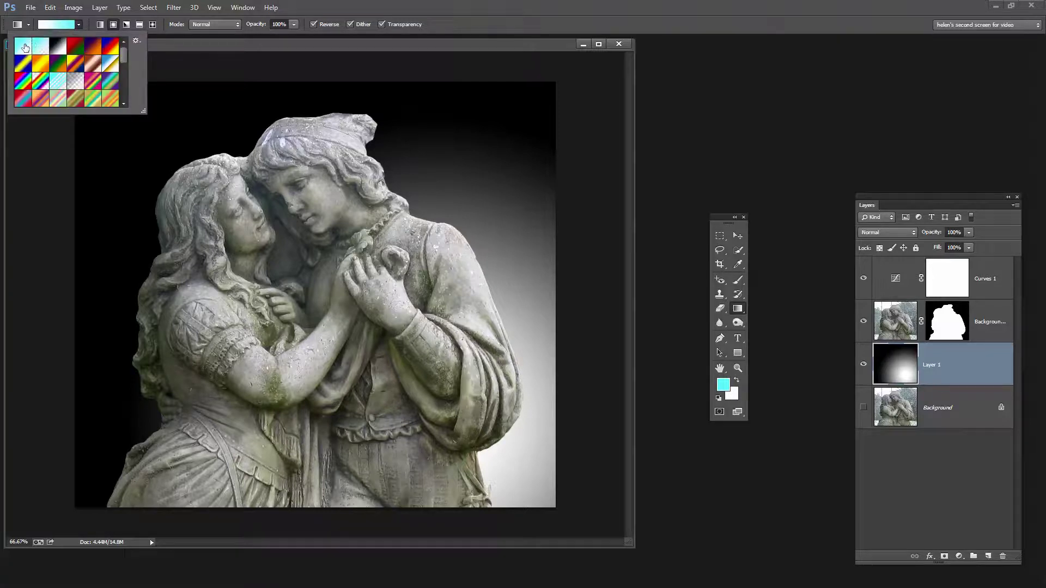
click(24, 47)
click(896, 370)
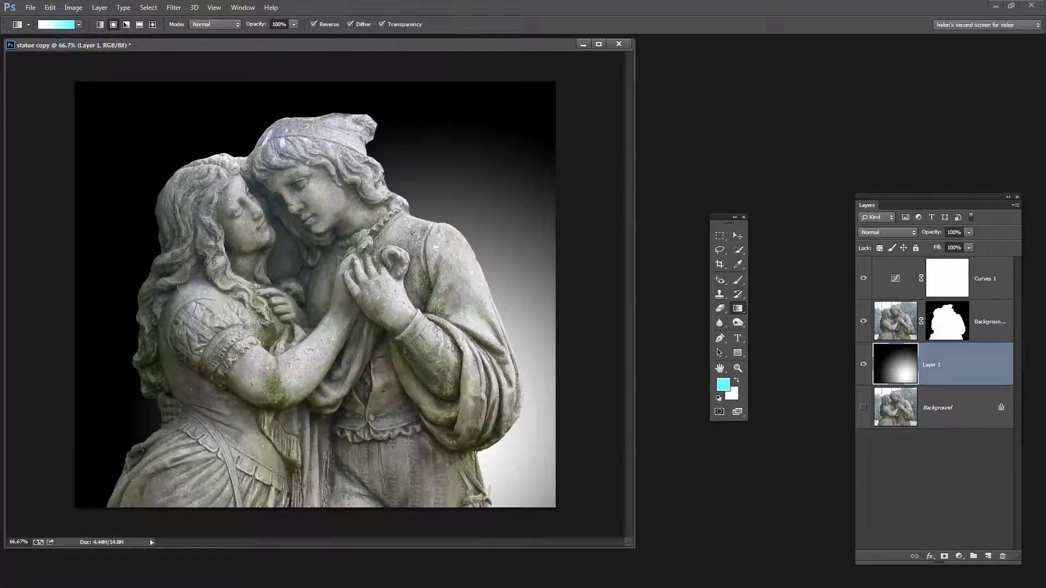
drag(440, 418, 161, 135)
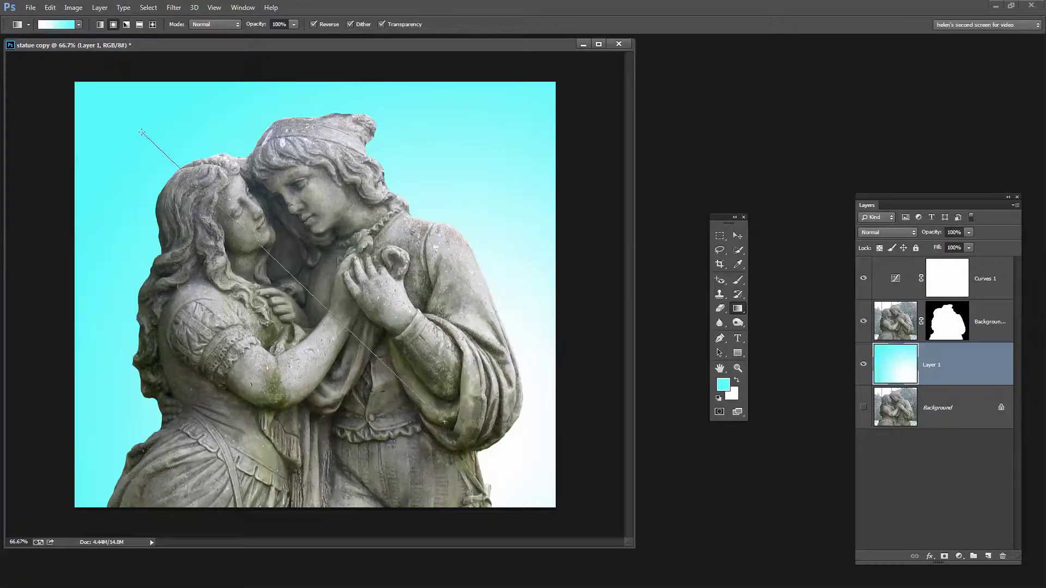
drag(376, 437, 153, 109)
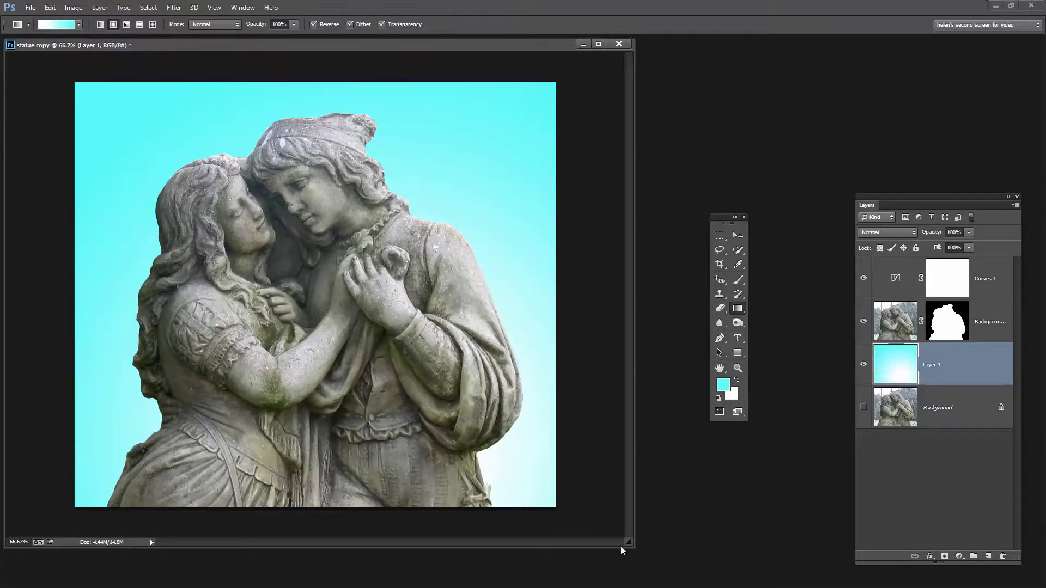
drag(628, 545, 675, 579)
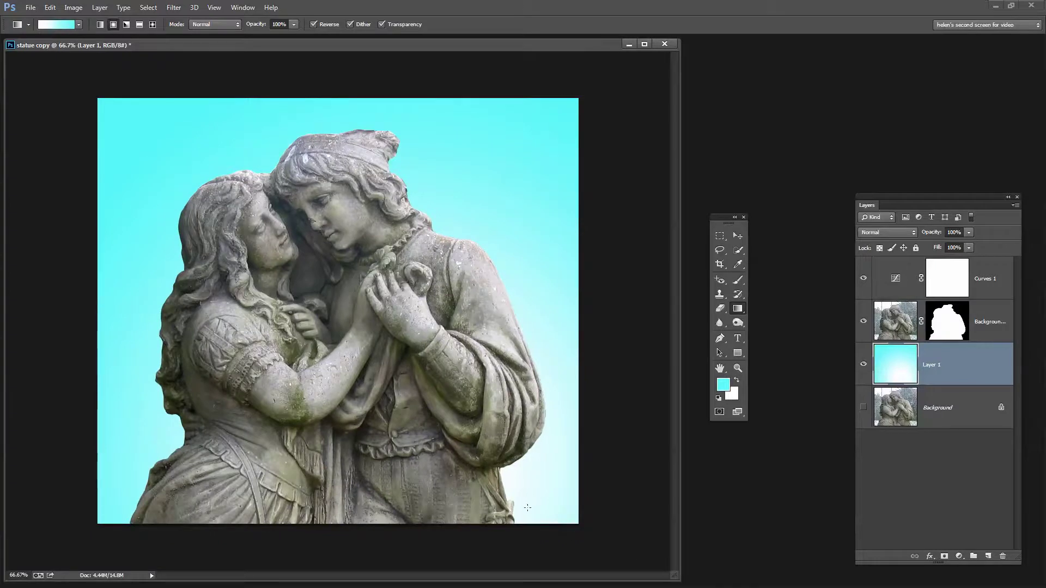